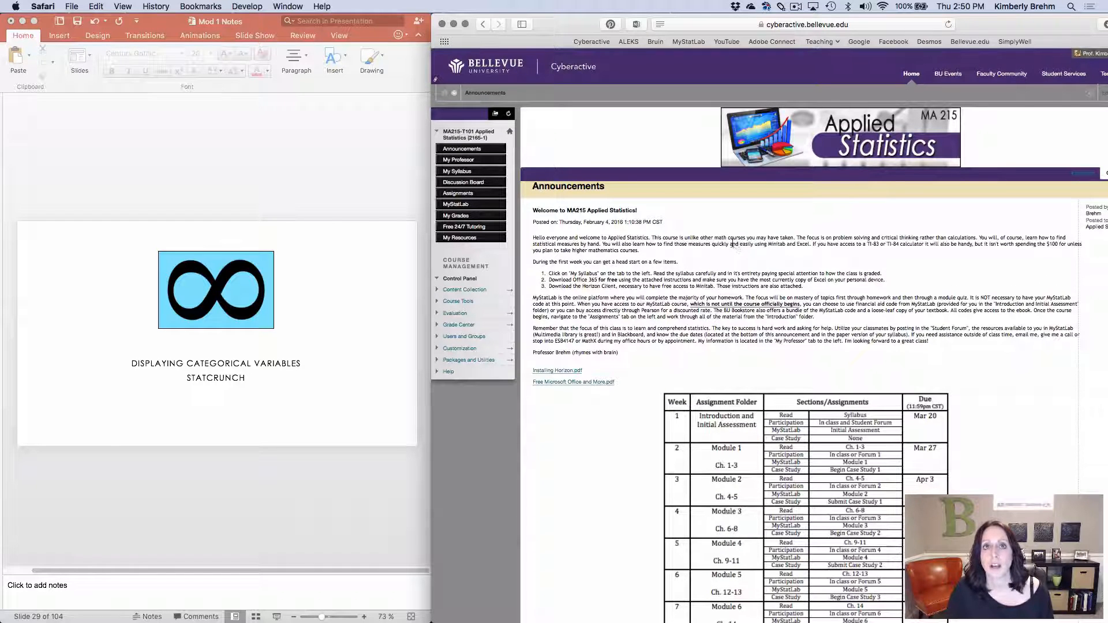
Step: Open the course's MyStatLab section and view the list of all MyStatLab assignments
left_click(457, 208)
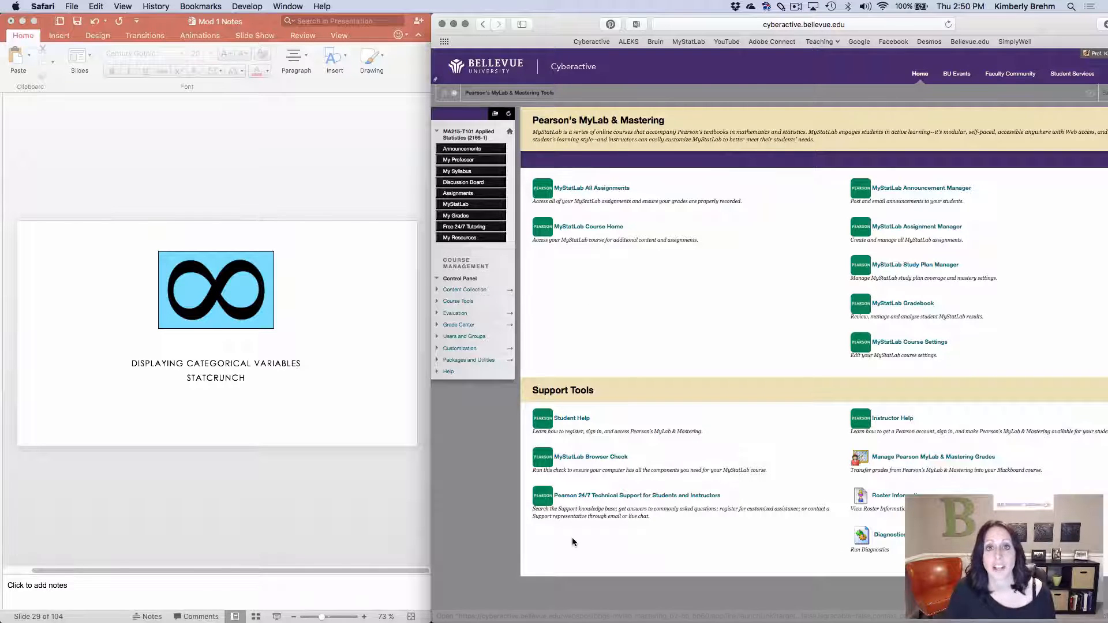
left_click(591, 190)
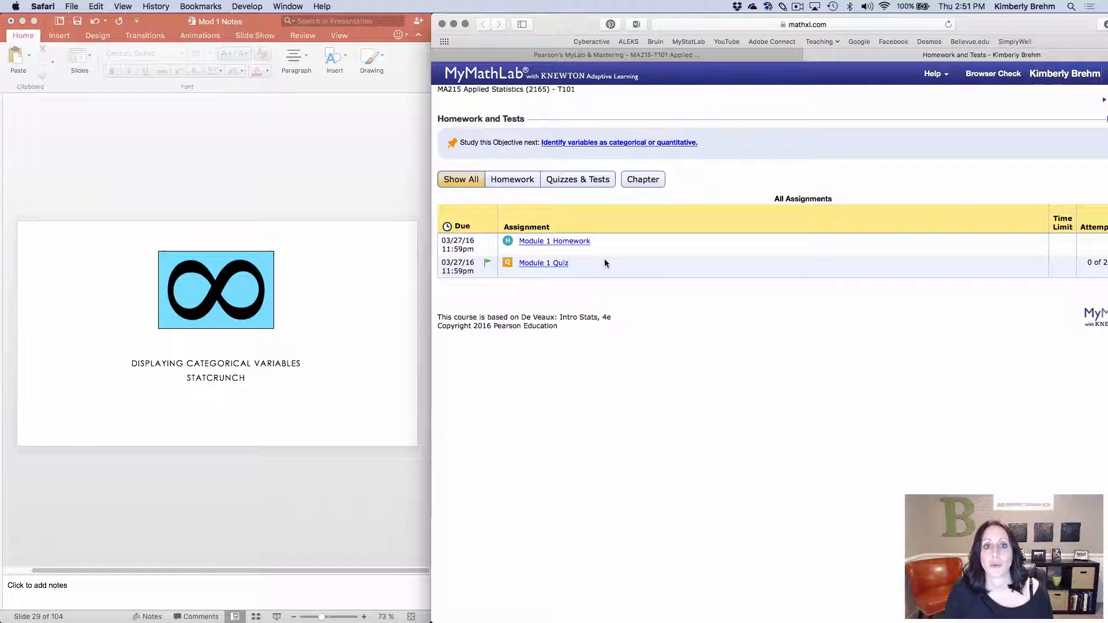
left_click(811, 55)
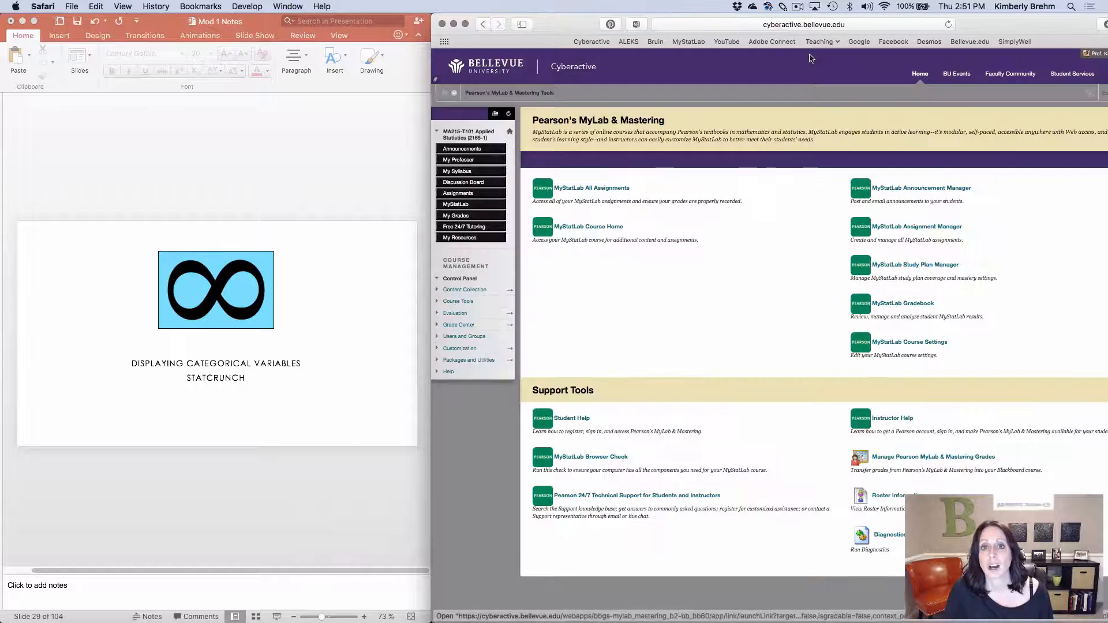
Step: Open the MyStatLab Course Home and view its Homework and Quizzes & Tests pages
left_click(579, 227)
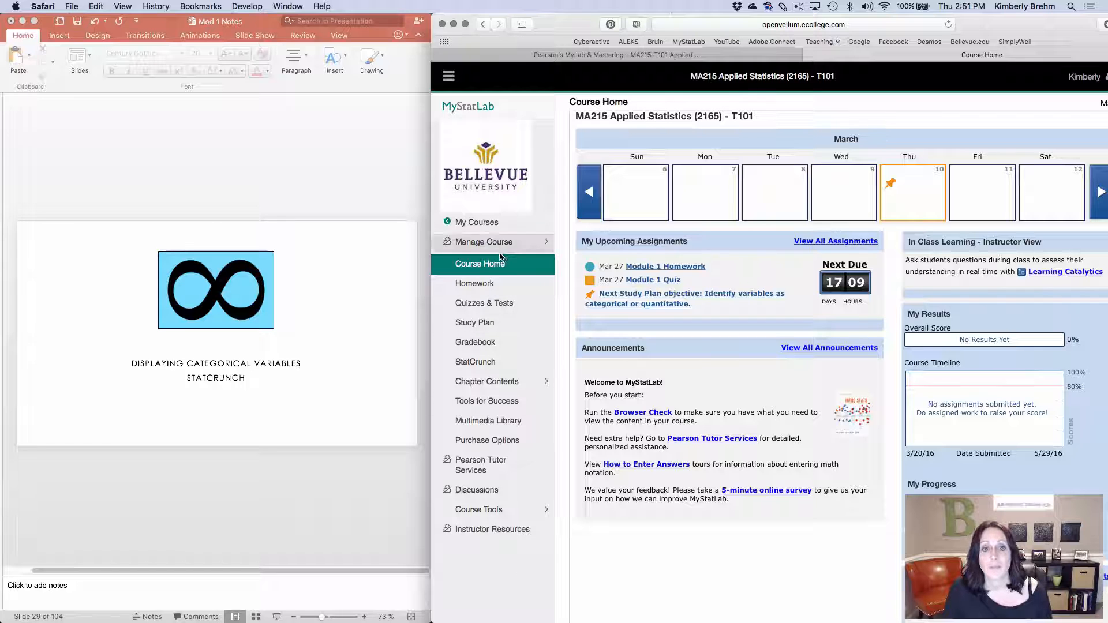
left_click(476, 285)
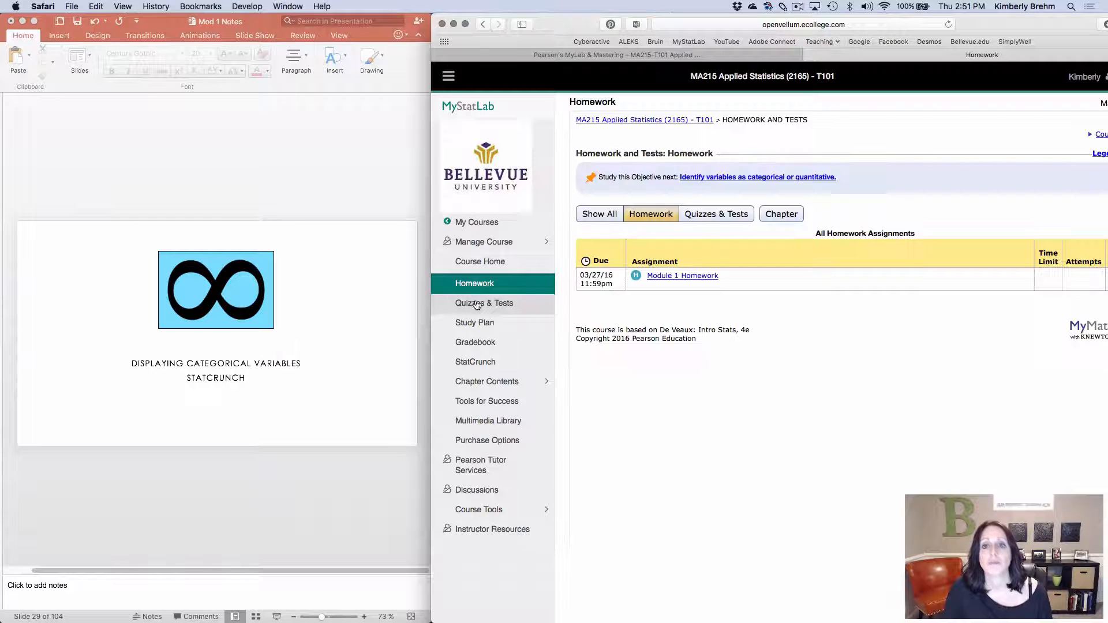
left_click(476, 306)
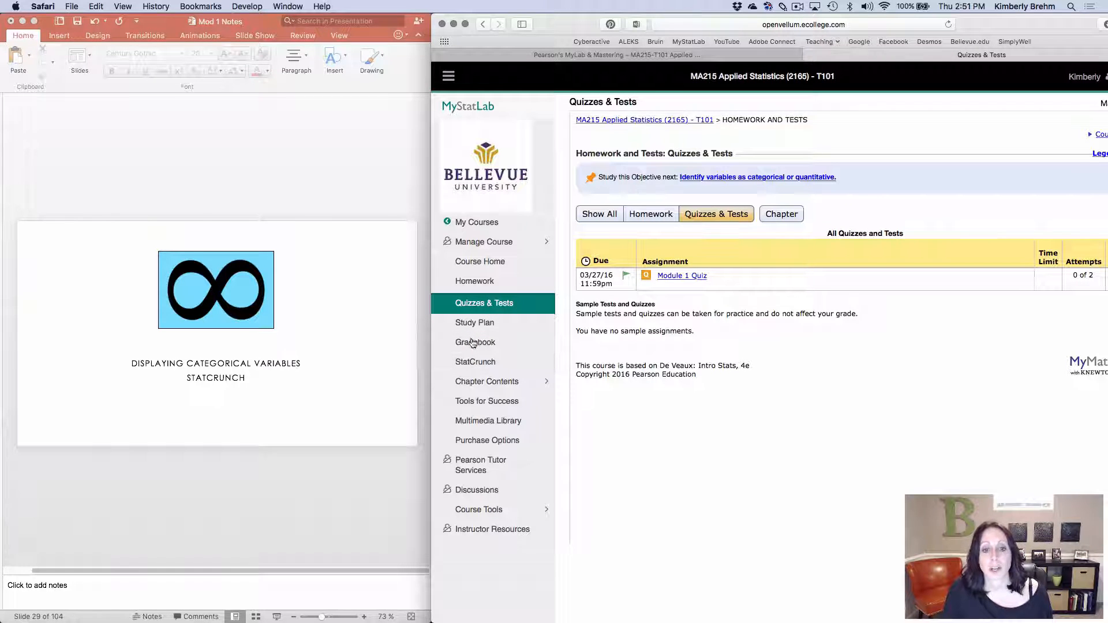
Step: Go to the StatCrunch website from the MyStatLab course and open an empty StatCrunch data table
left_click(468, 363)
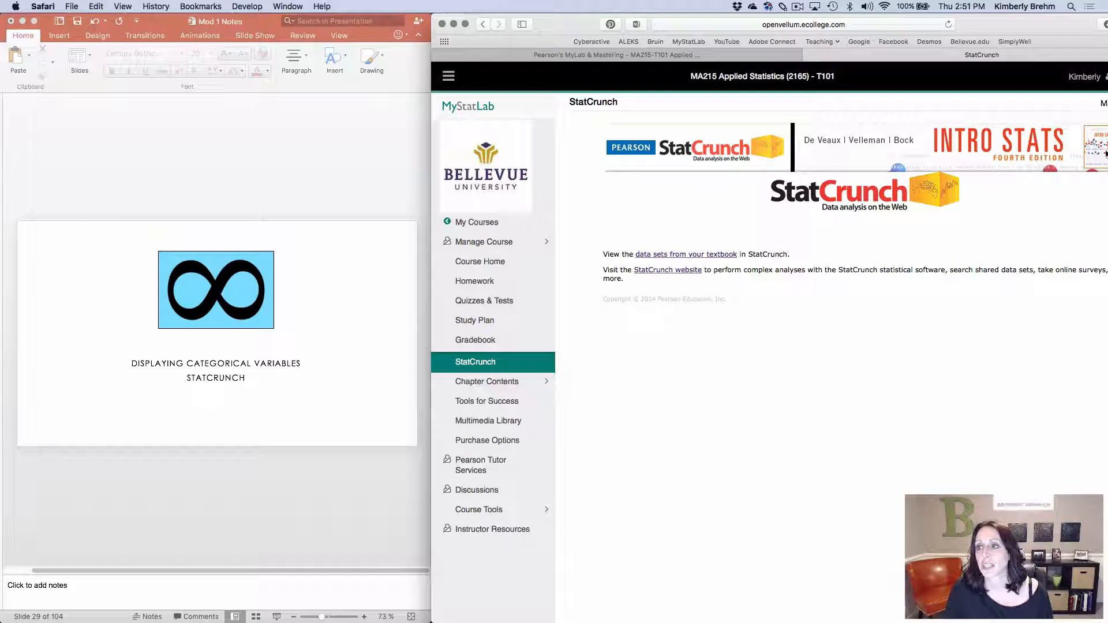
left_click(667, 269)
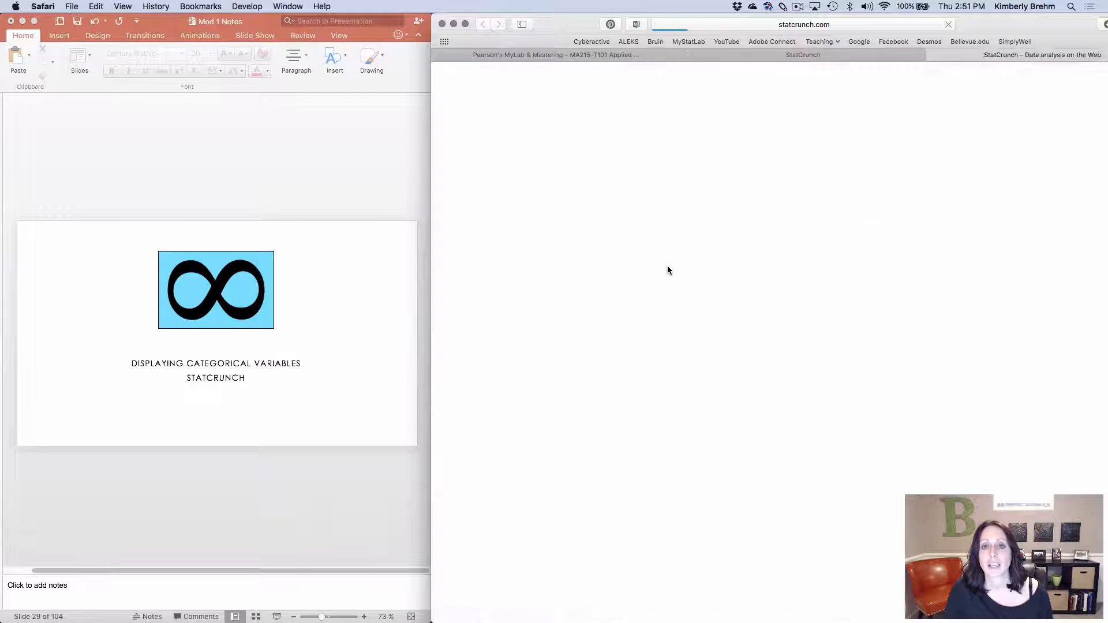
left_click(618, 105)
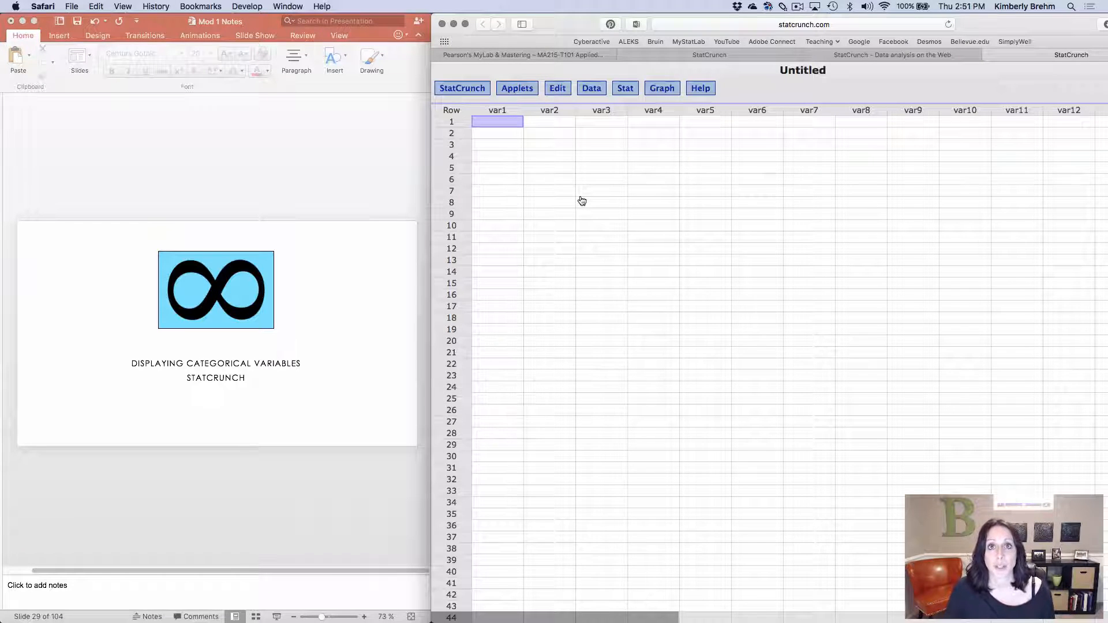
Step: Examine the options for loading data into StatCrunch, including loading a file from the computer or the Web
left_click(595, 92)
mouse_move(596, 103)
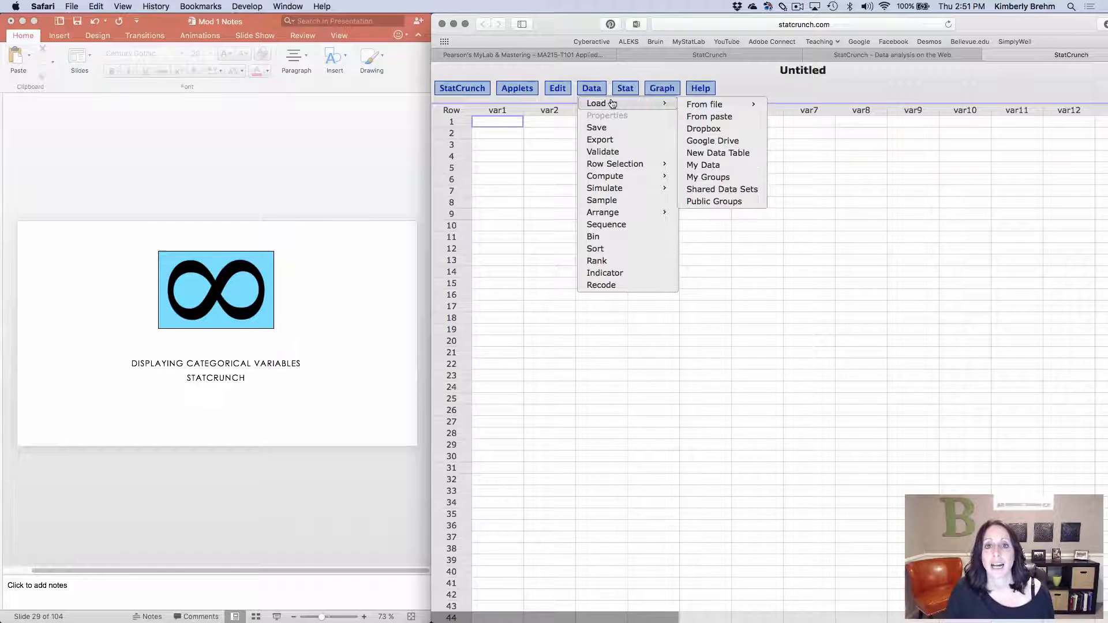
mouse_move(700, 104)
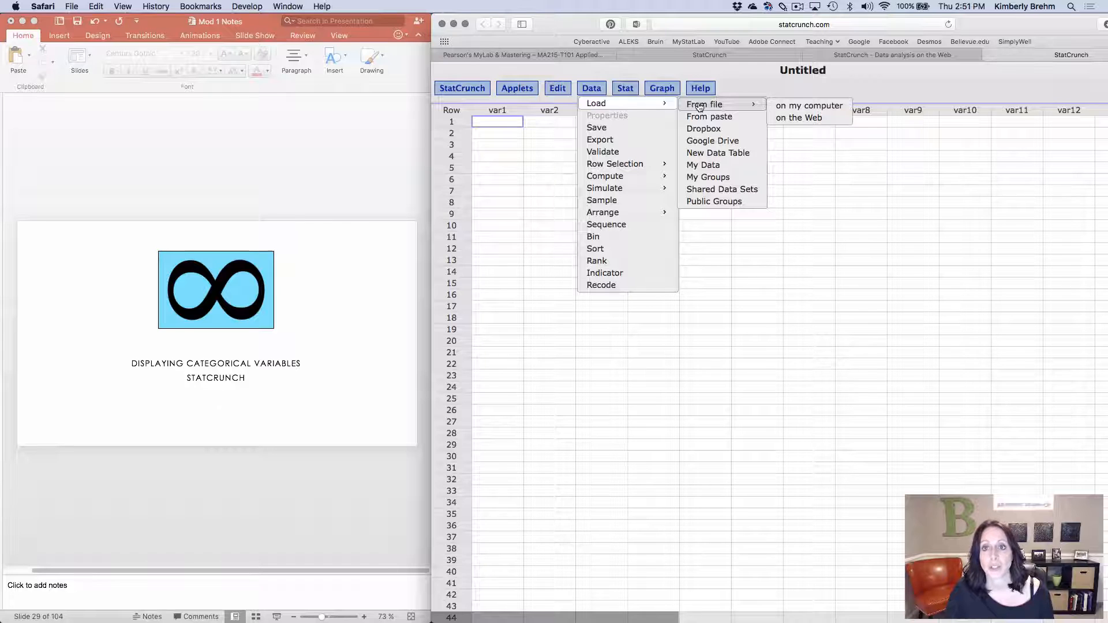
left_click(506, 212)
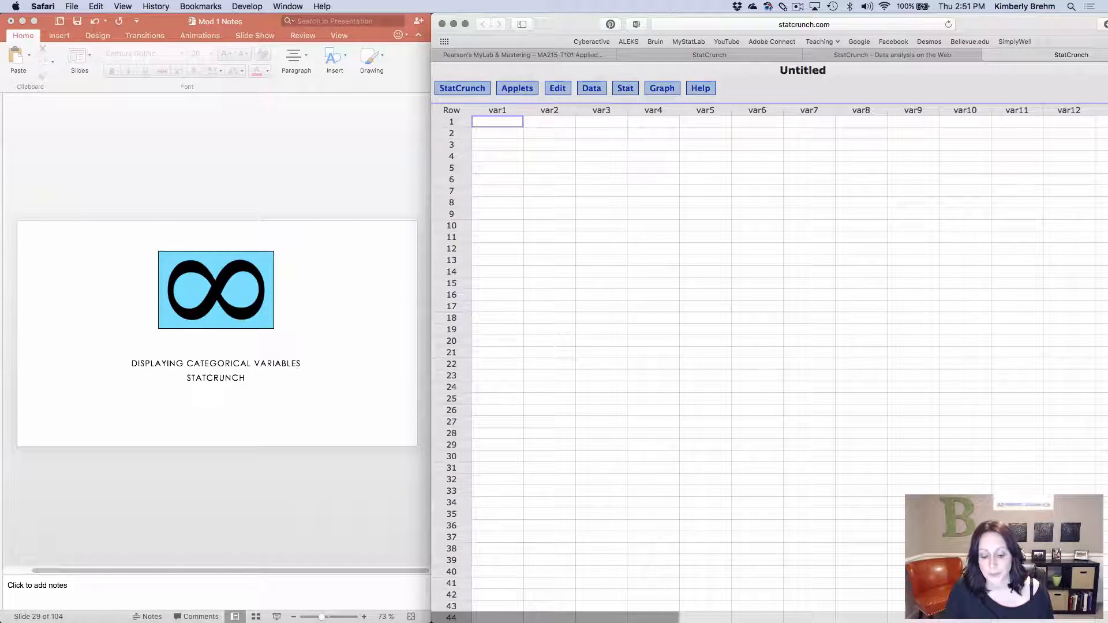
Step: Switch to Excel and copy the Forecast and Actual Weather columns of the Weather_forecasts sheet
key("super+Tab")
key("super+c")
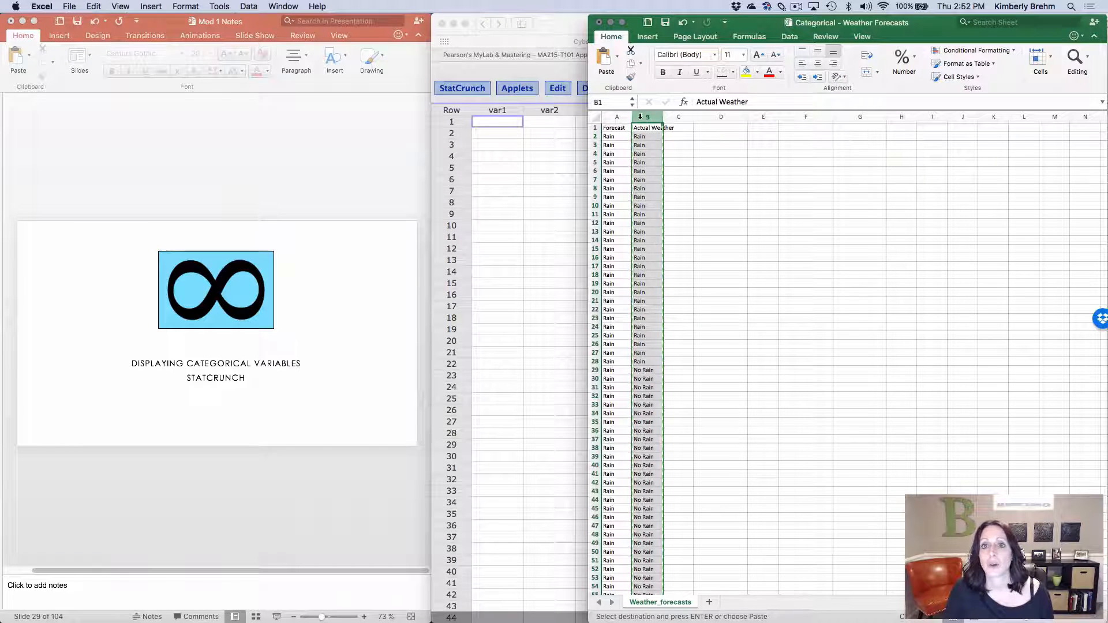
left_click_drag(617, 117, 648, 117)
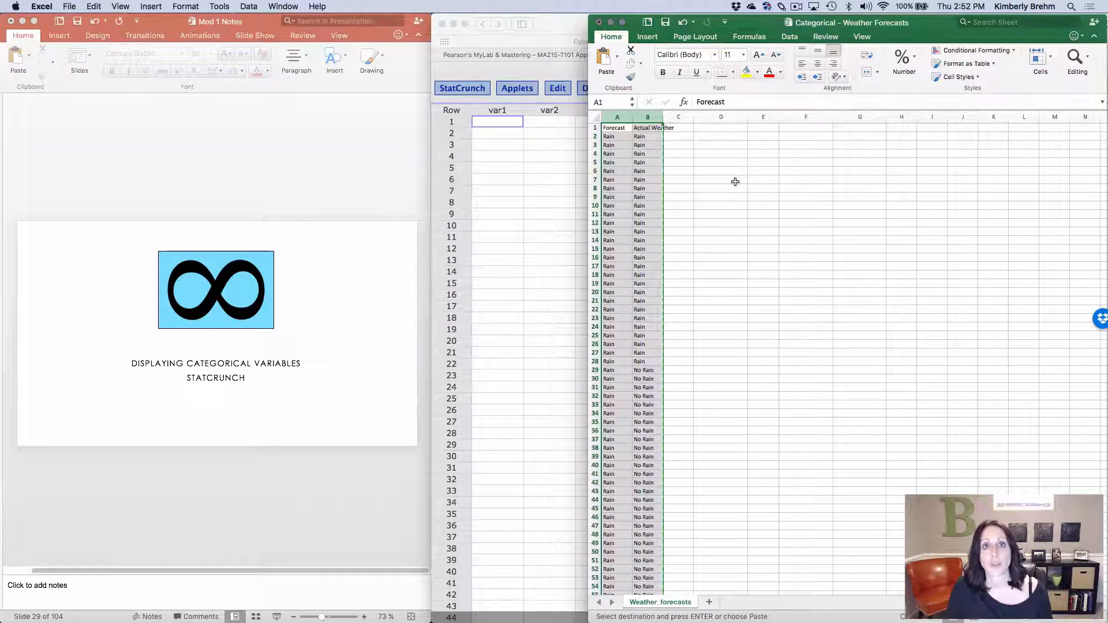
Step: Paste the copied Forecast and Actual Weather columns with their headers into StatCrunch, starting at the var1 column name
left_click(528, 161)
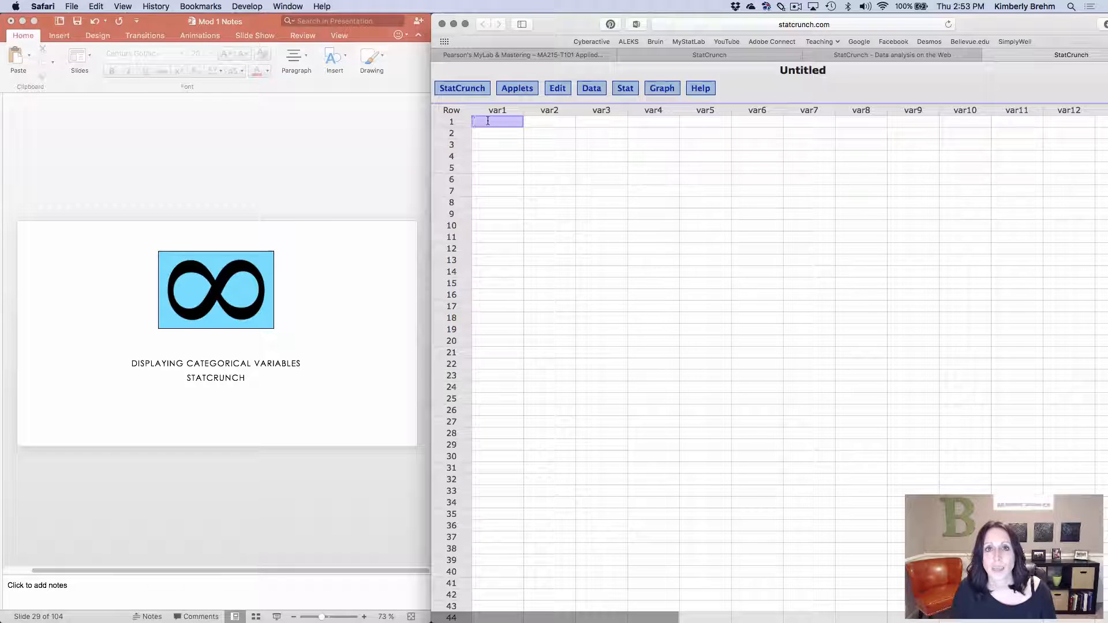
key("super+Tab")
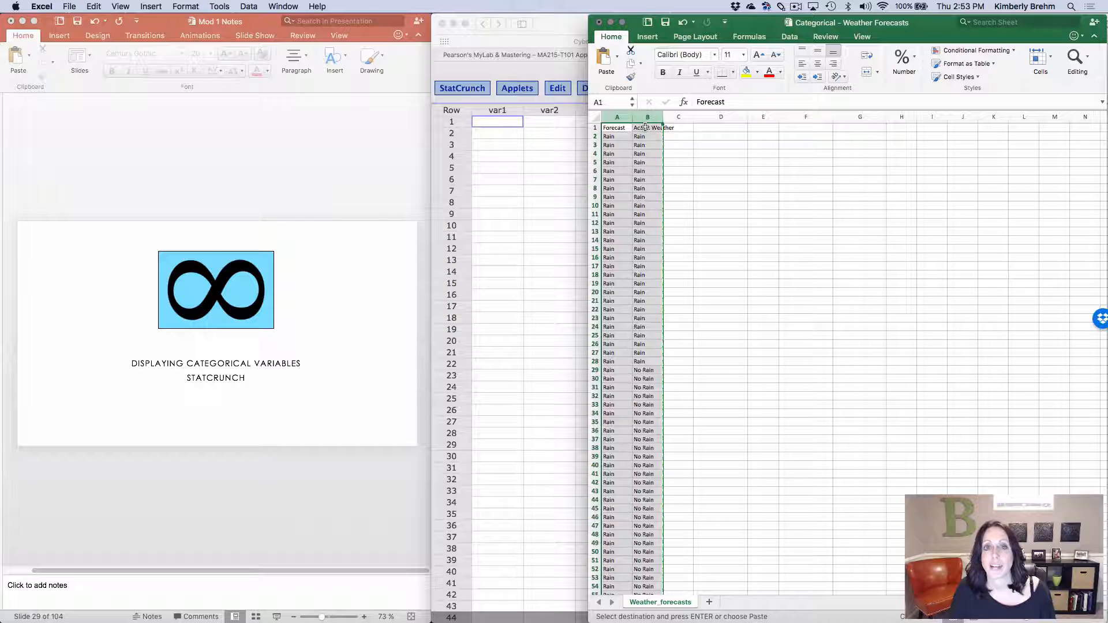
left_click(538, 168)
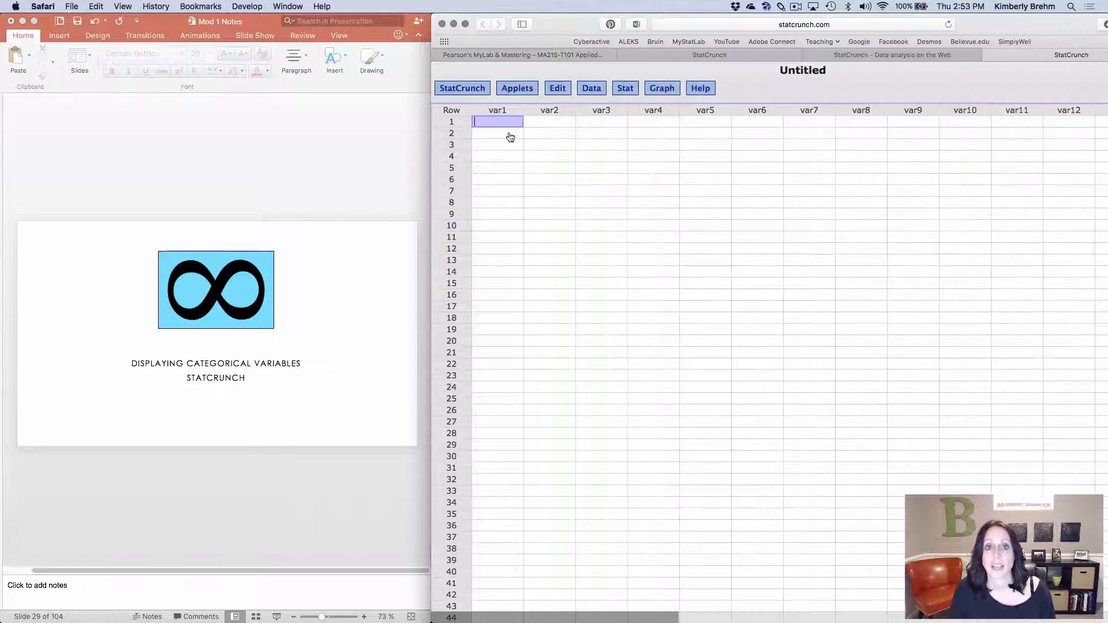
left_click(485, 111)
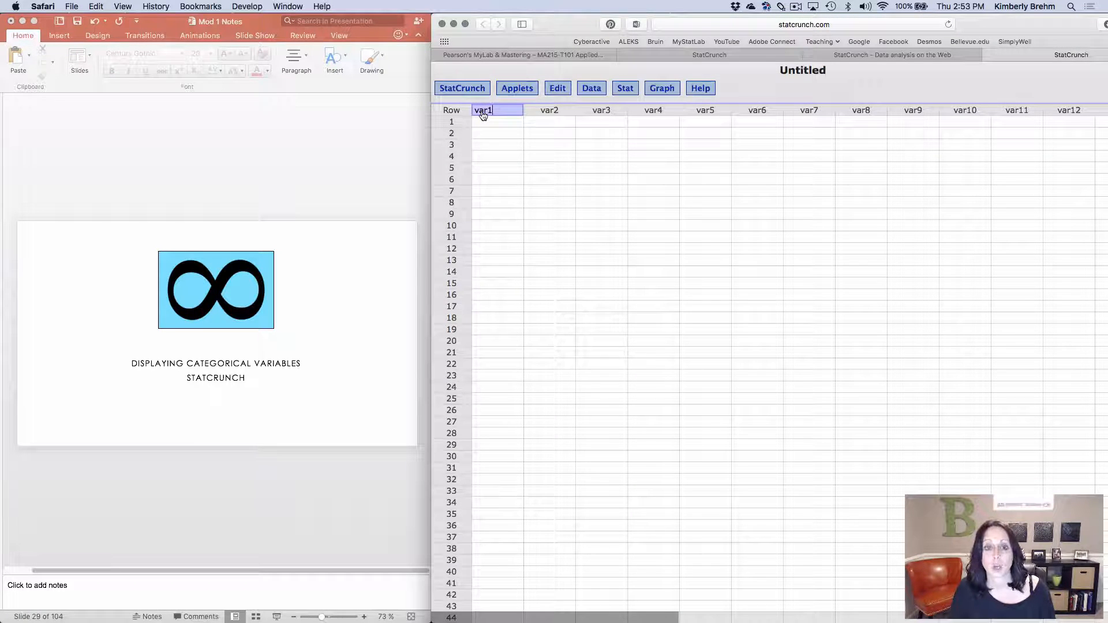
key("super+v")
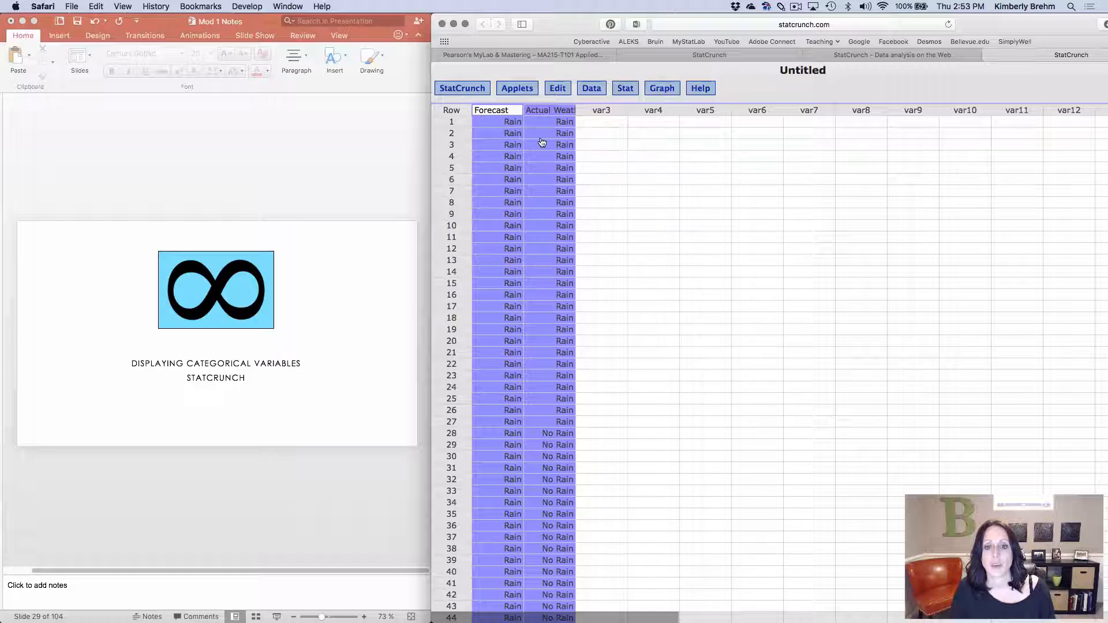
Step: Review the pasted weather rows in the data table and look at the Load options for data
scroll(562, 143, "down", 10)
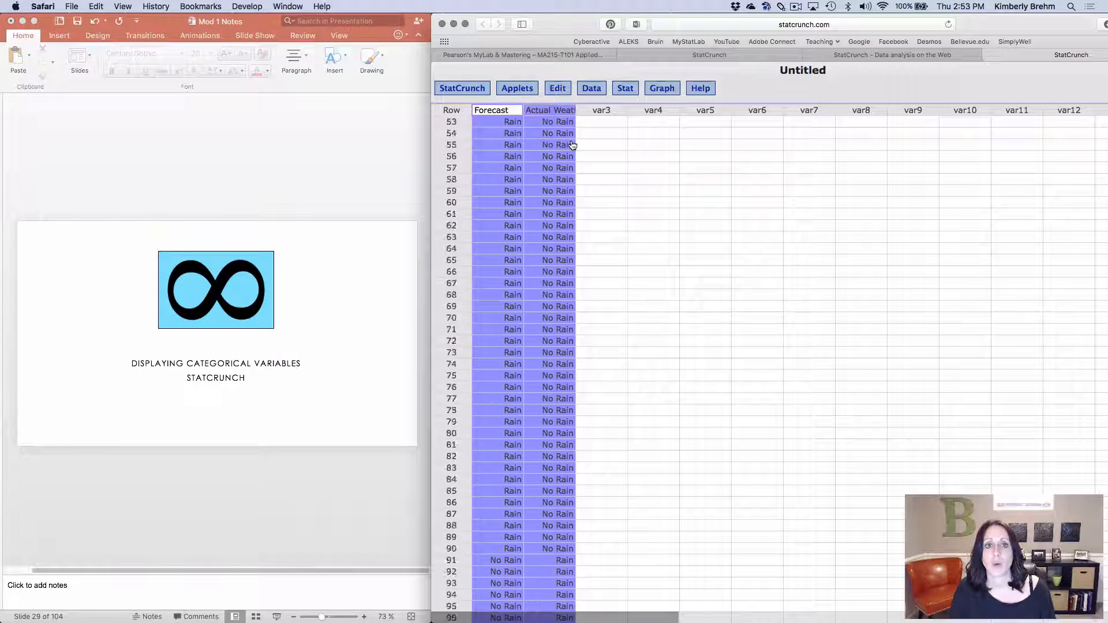
scroll(573, 145, "down", 7)
scroll(572, 145, "up", 15)
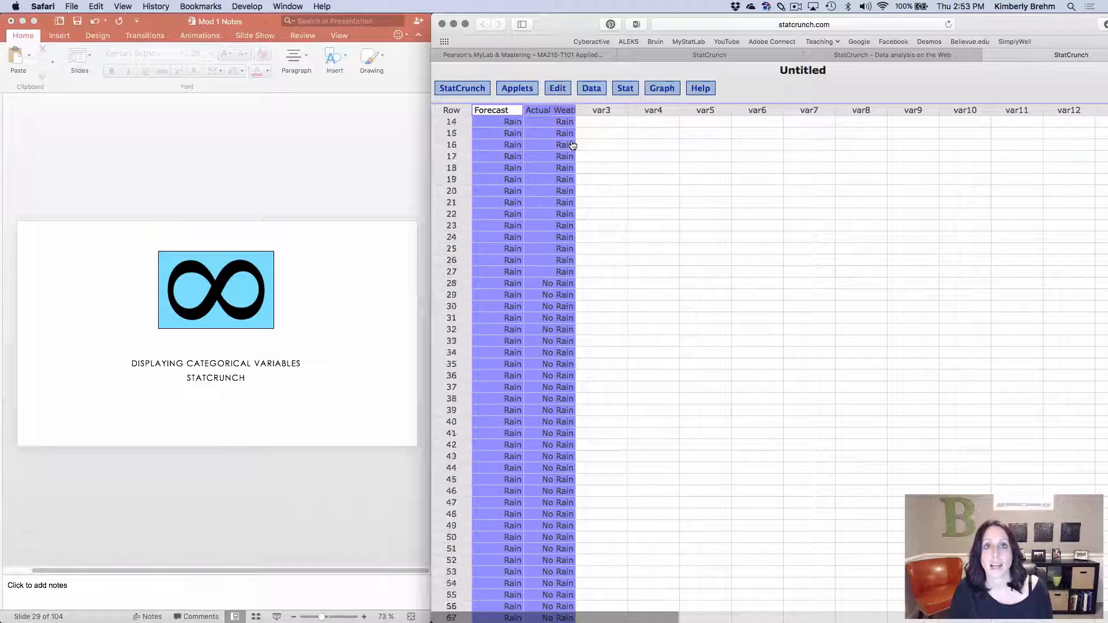
scroll(573, 145, "up", 4)
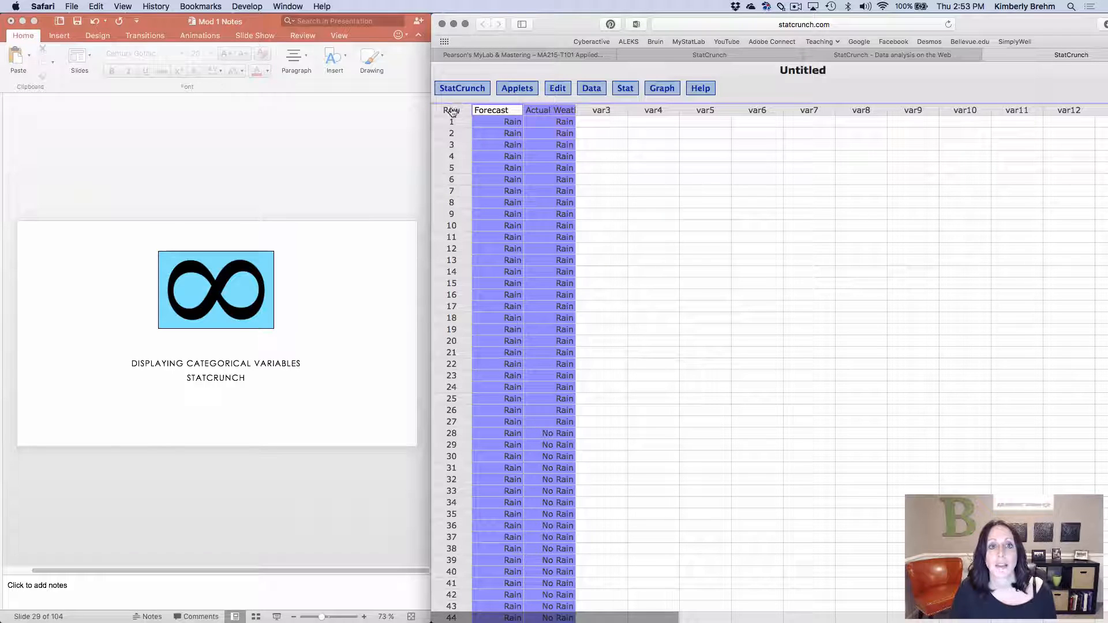
left_click(632, 180)
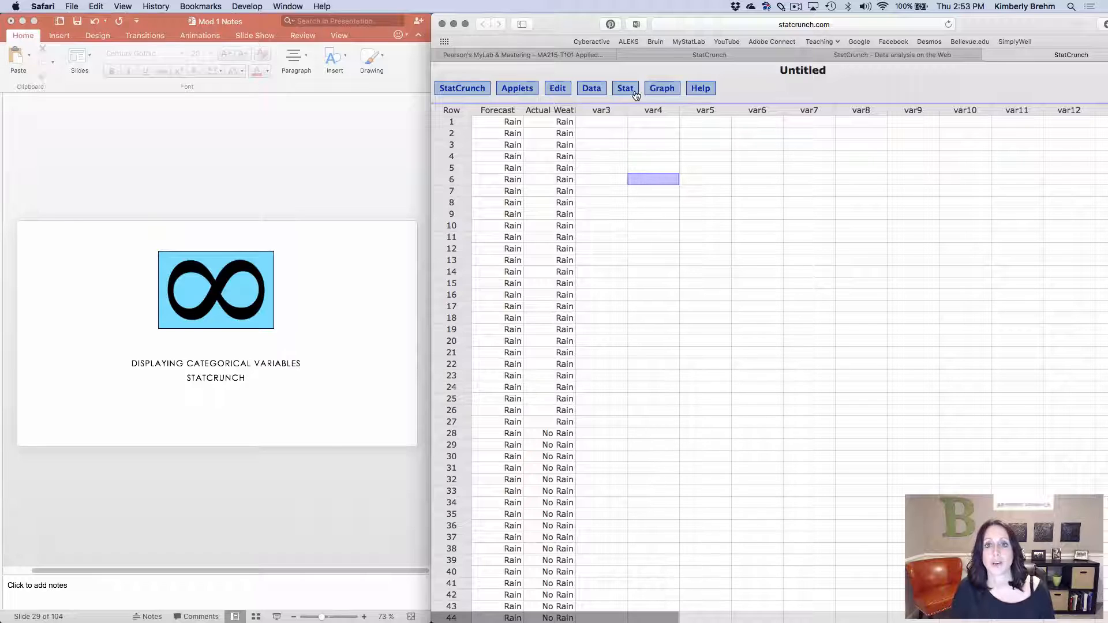
left_click(591, 87)
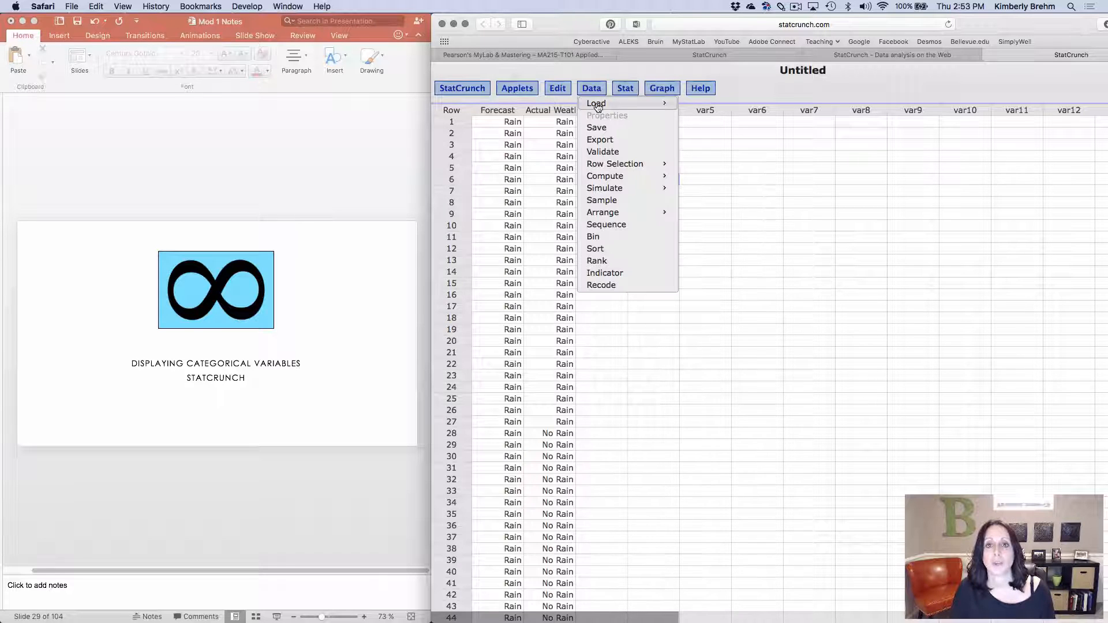
mouse_move(664, 103)
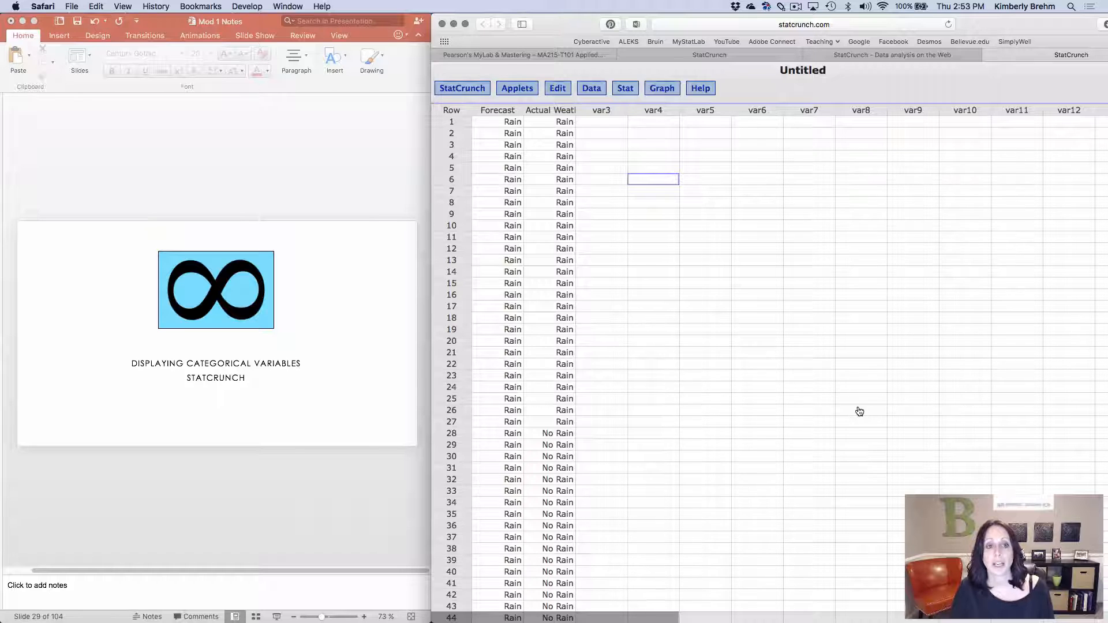
Step: Switch to PowerPoint and advance to the "Frequency Table in StatCrunch" slide
left_click(341, 395)
key("Down")
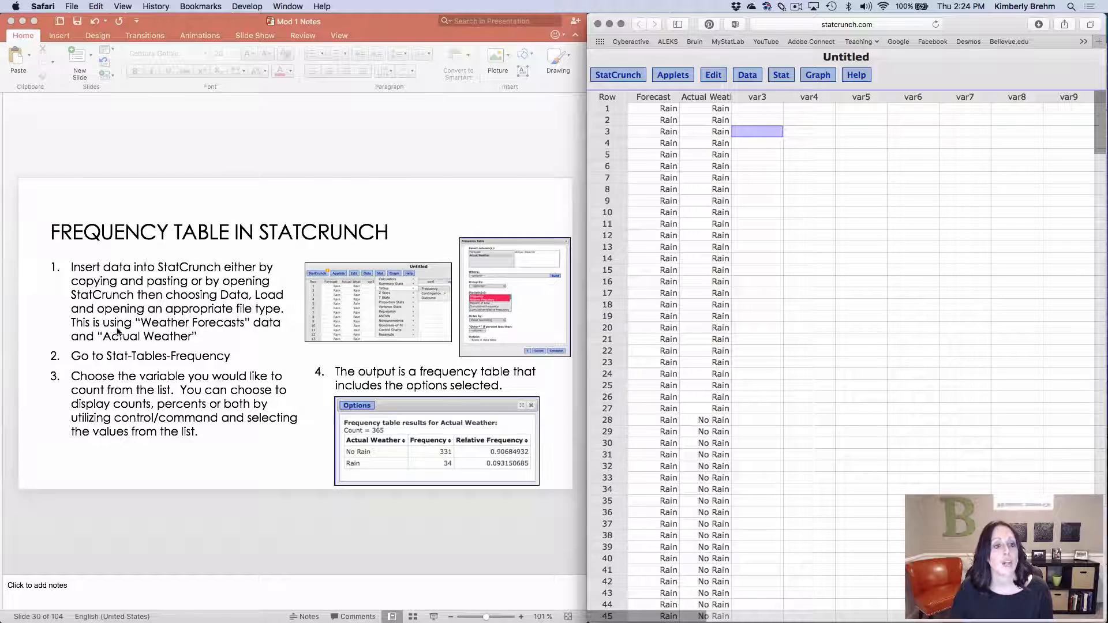
Step: Switch to StatCrunch and start a frequency table using the Actual Weather column
left_click(838, 237)
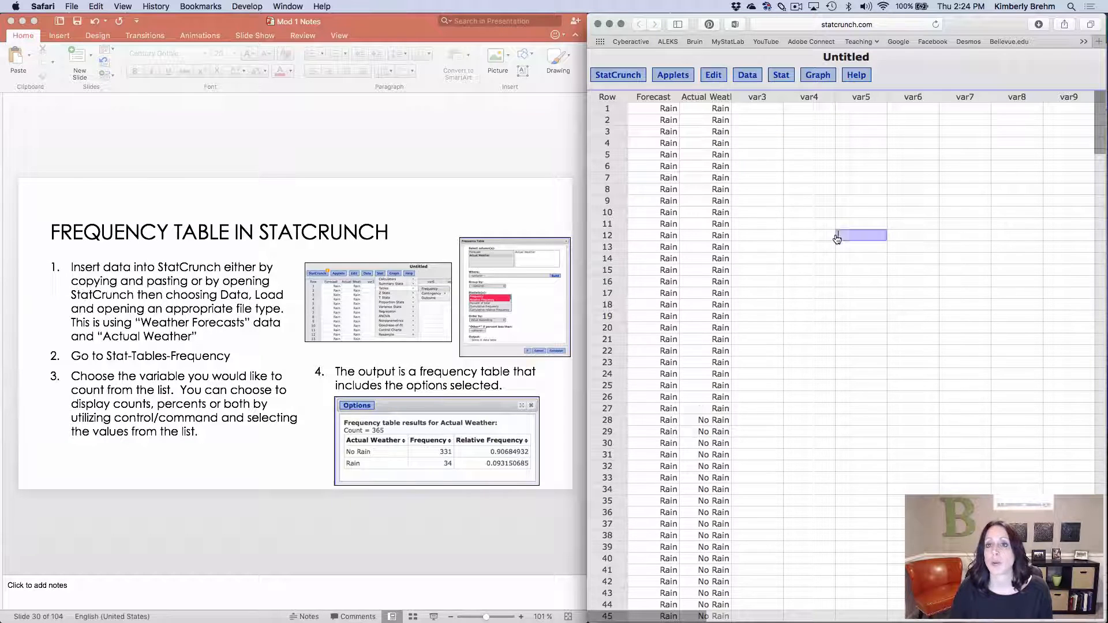
left_click(777, 77)
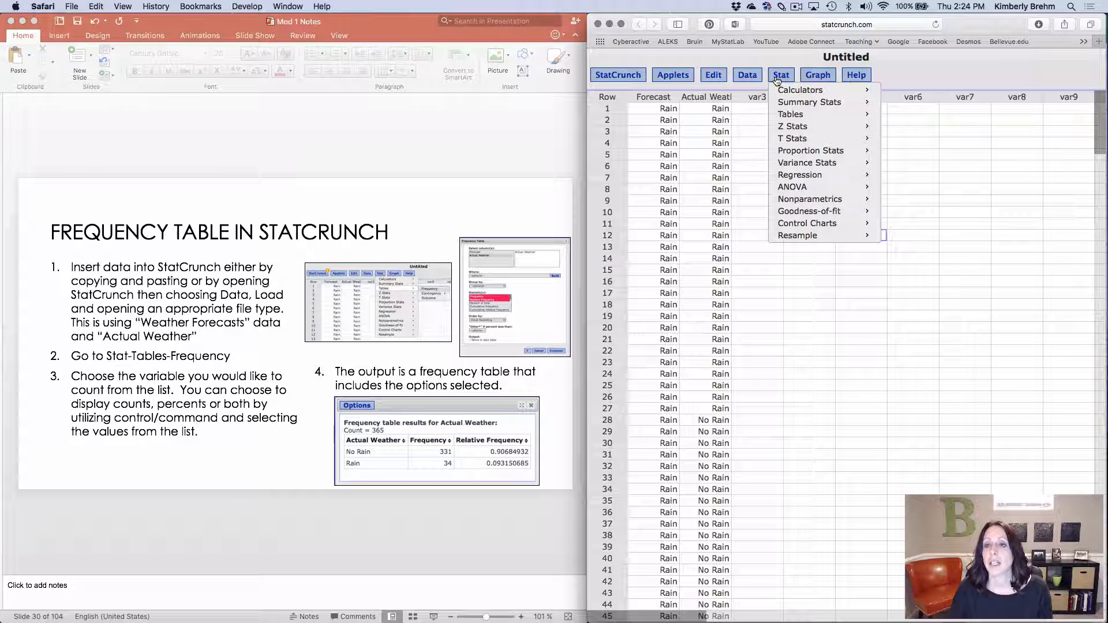
mouse_move(792, 115)
left_click(915, 114)
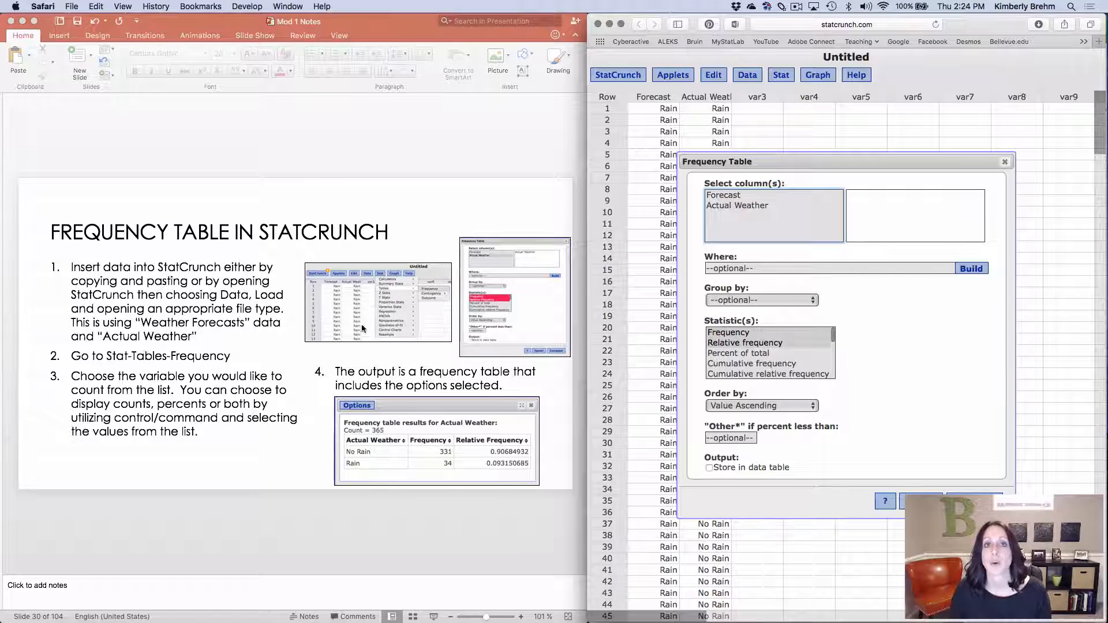
left_click(729, 207)
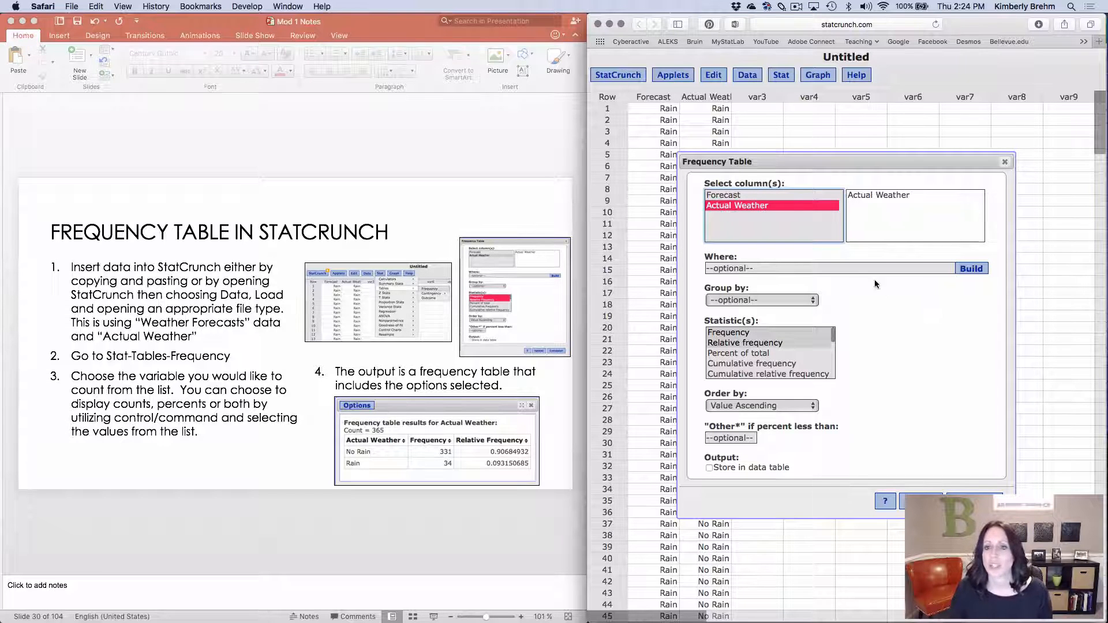
Step: Examine the optional Where filter and the Group by choices of the frequency table, leaving both unset
left_click(909, 267)
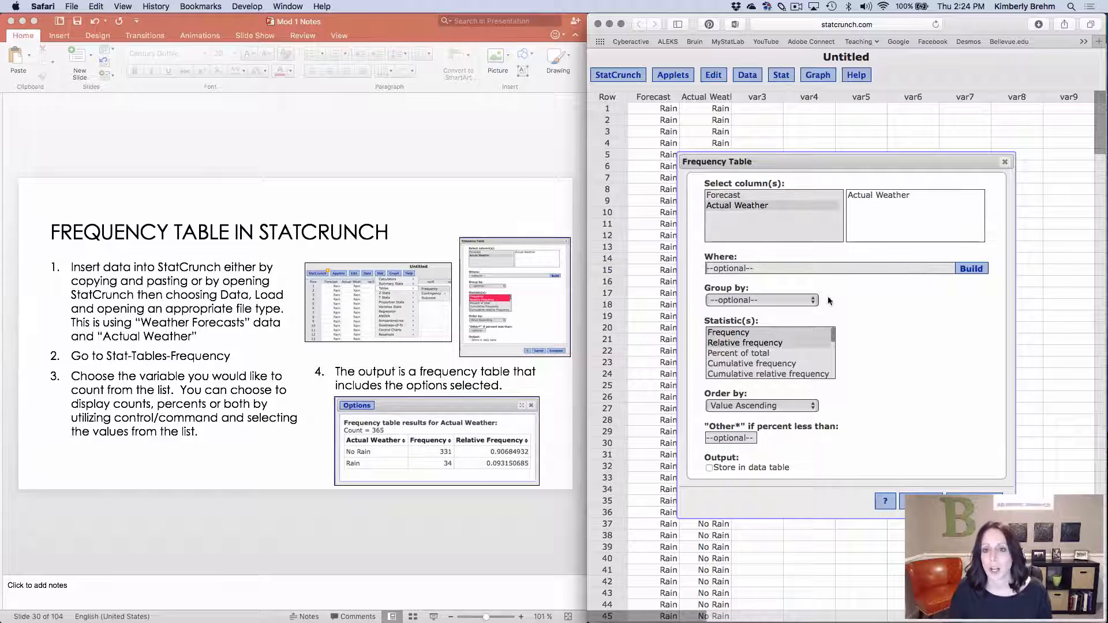
left_click(751, 301)
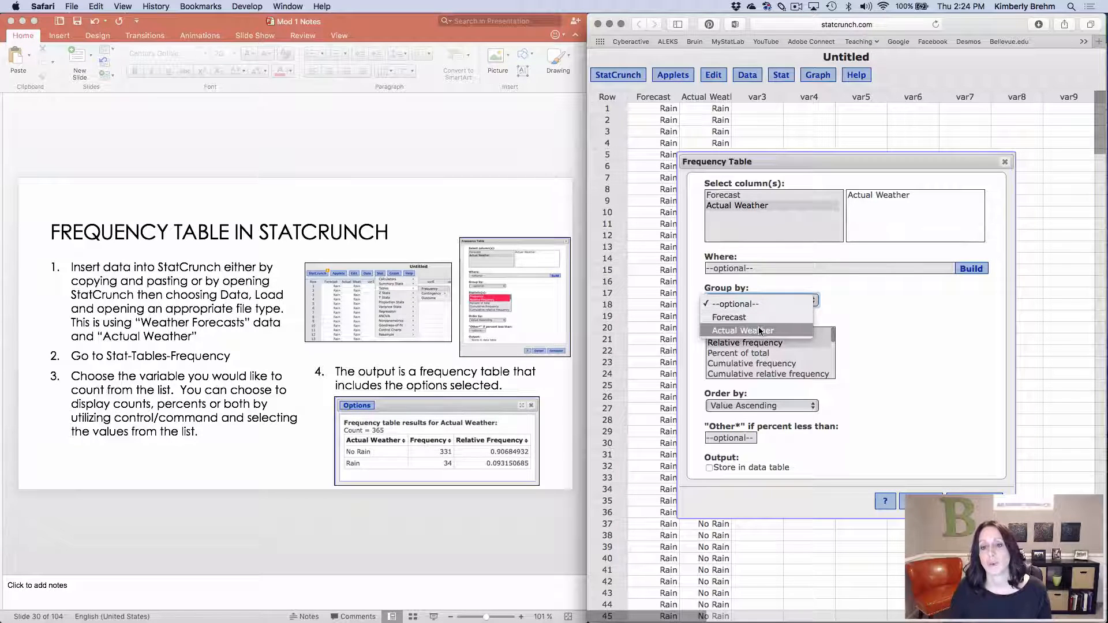
left_click(865, 298)
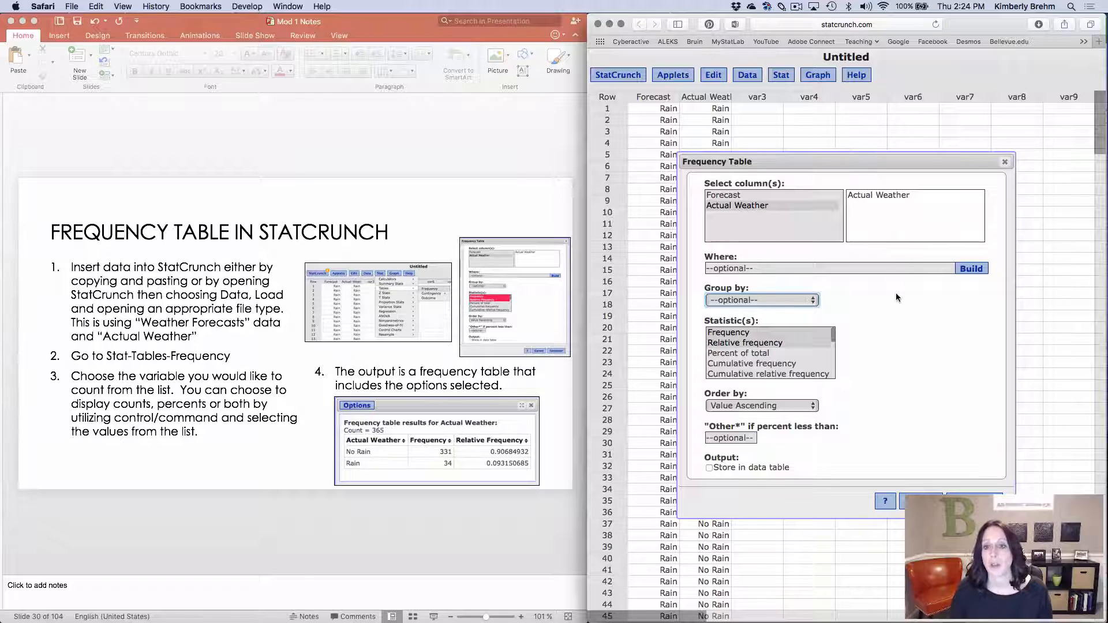
Step: Select both Frequency and Relative frequency as the statistics for the Actual Weather frequency table
left_click(744, 333)
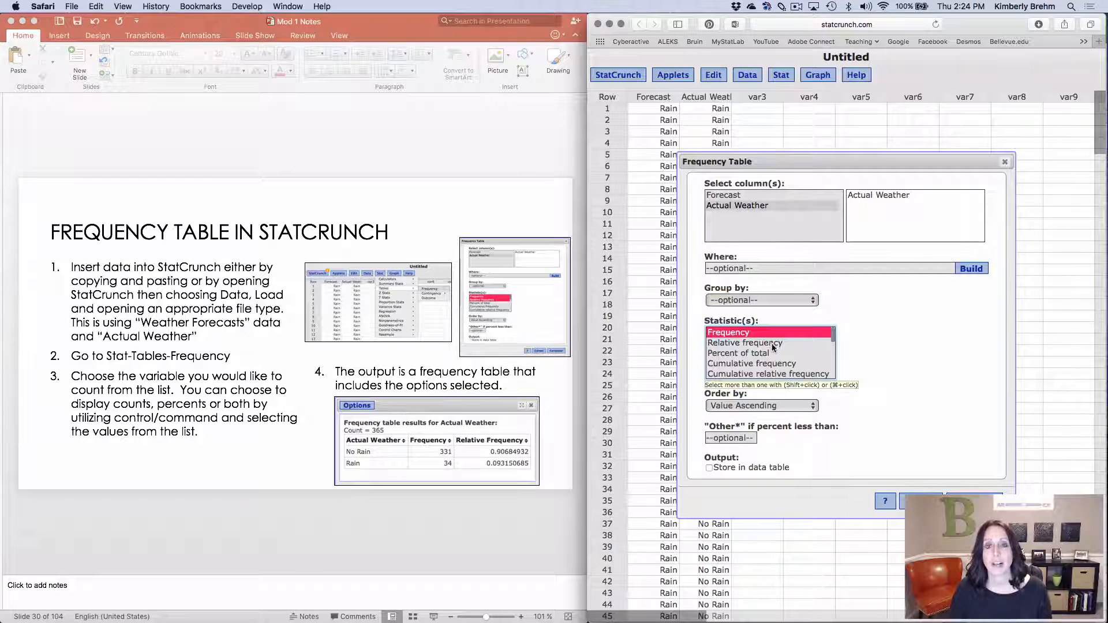
left_click(772, 344)
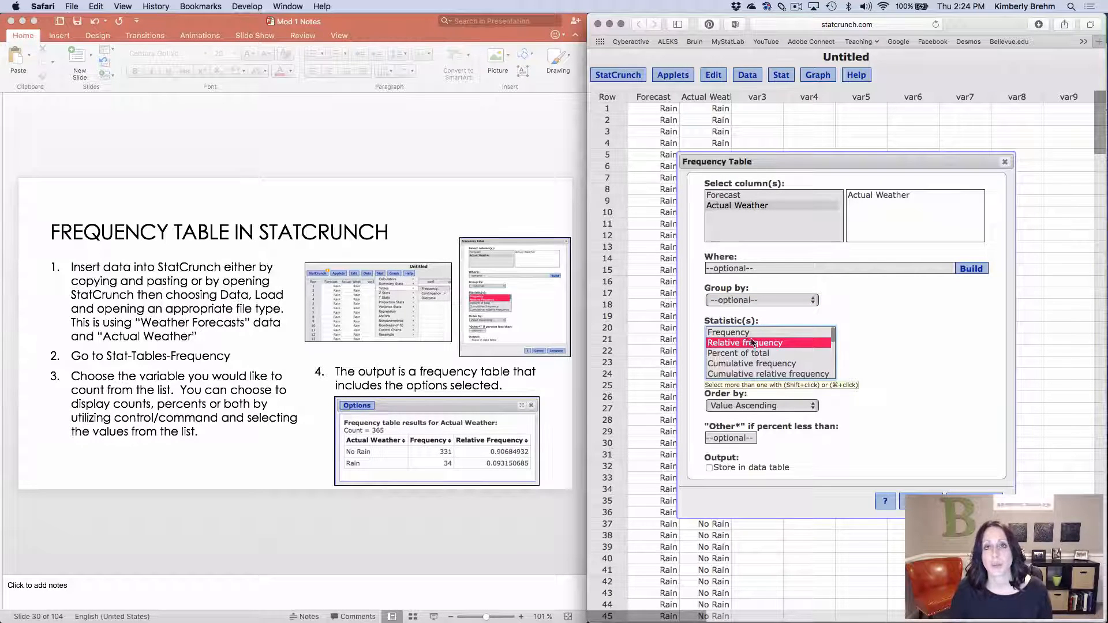
scroll(784, 369, "down", 5)
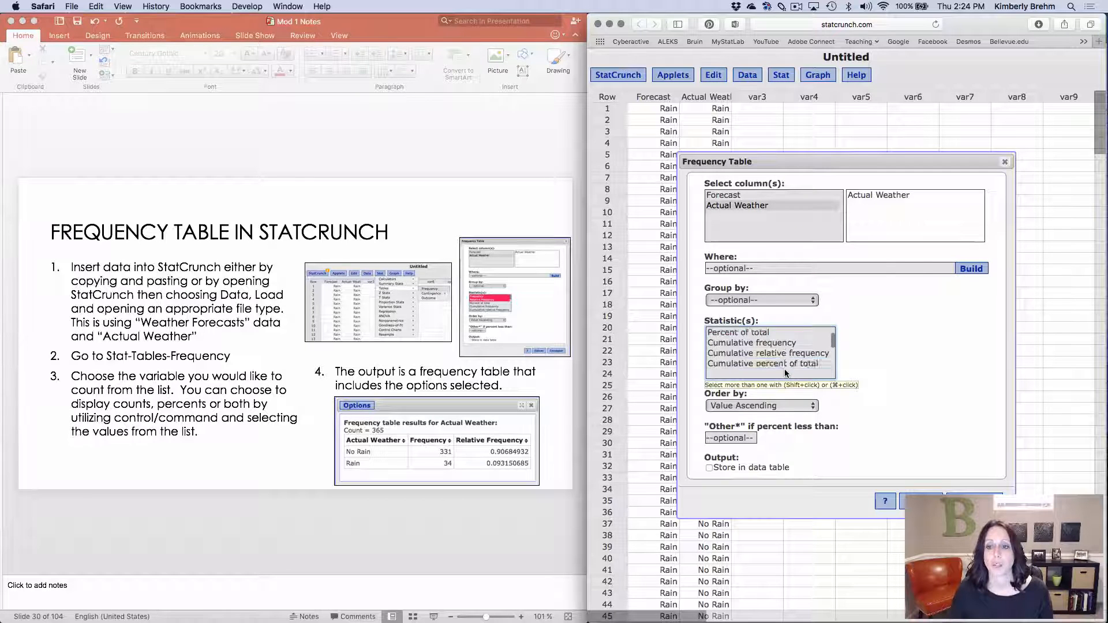
scroll(785, 370, "up", 5)
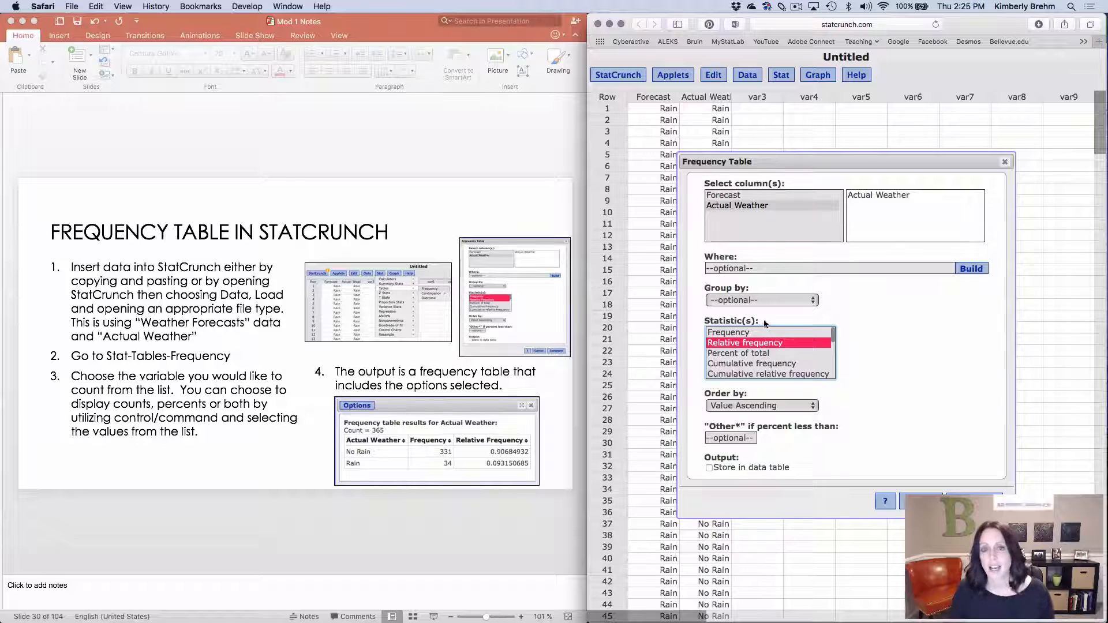
left_click(744, 333, "super")
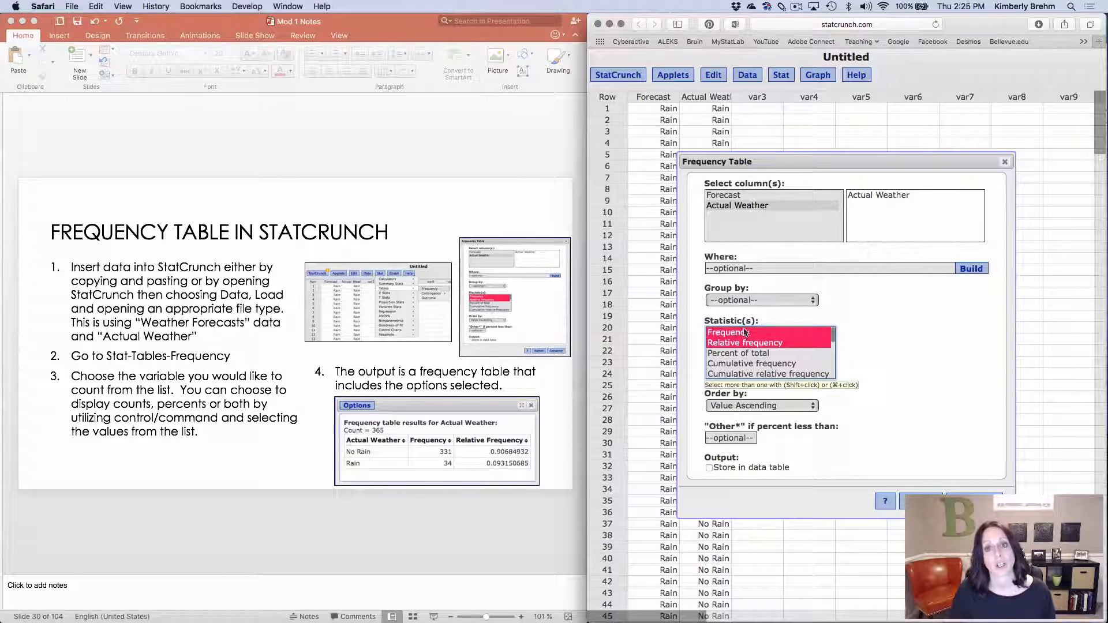
left_click(807, 356, "super")
left_click(804, 356, "super")
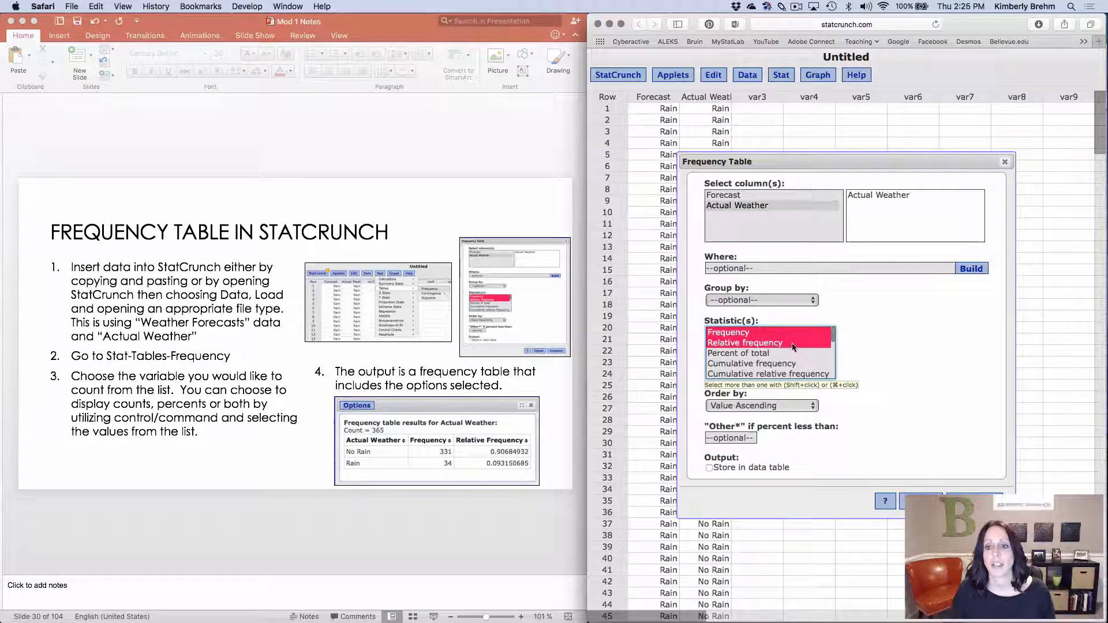
left_click(792, 335, "super")
left_click(777, 334, "super")
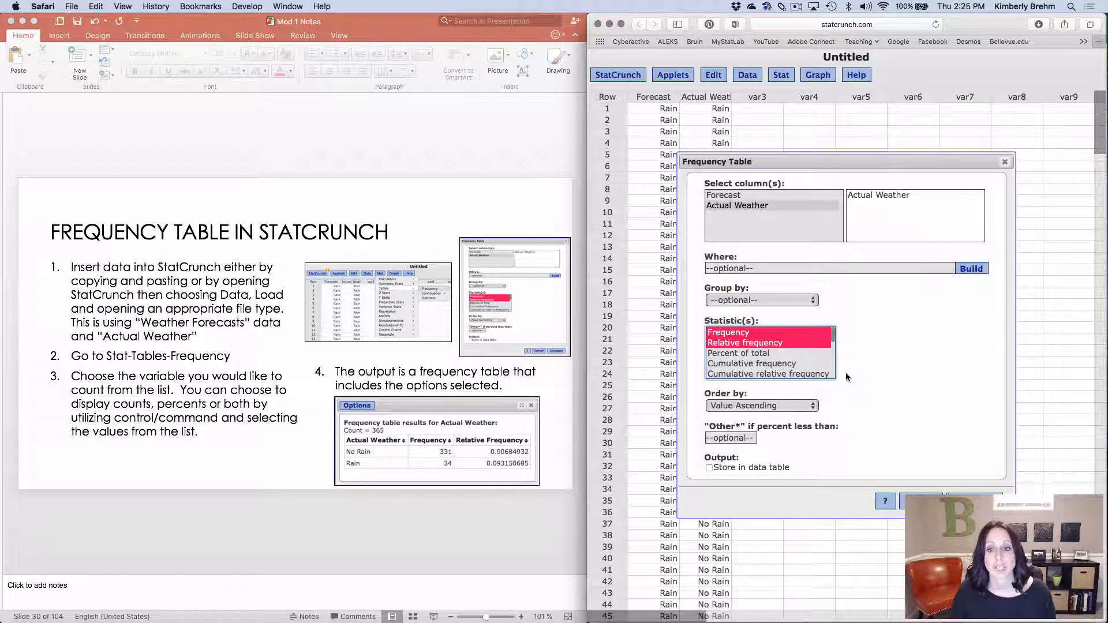
Step: Keep the order at Value Ascending, compute the Actual Weather frequency table, and reposition its results window
left_click(800, 407)
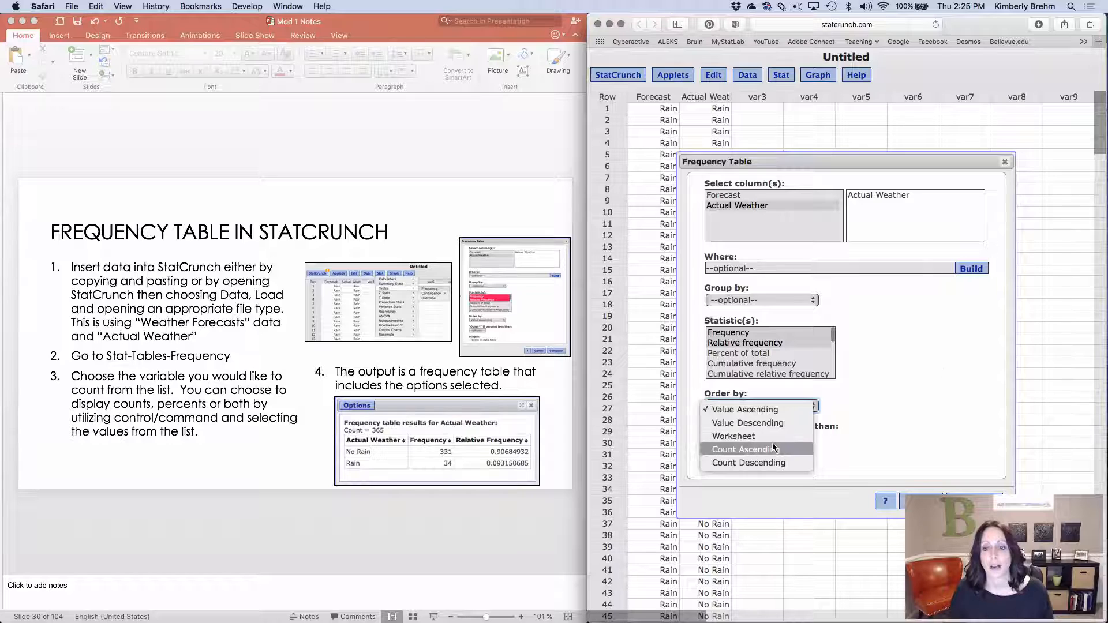
left_click(889, 370)
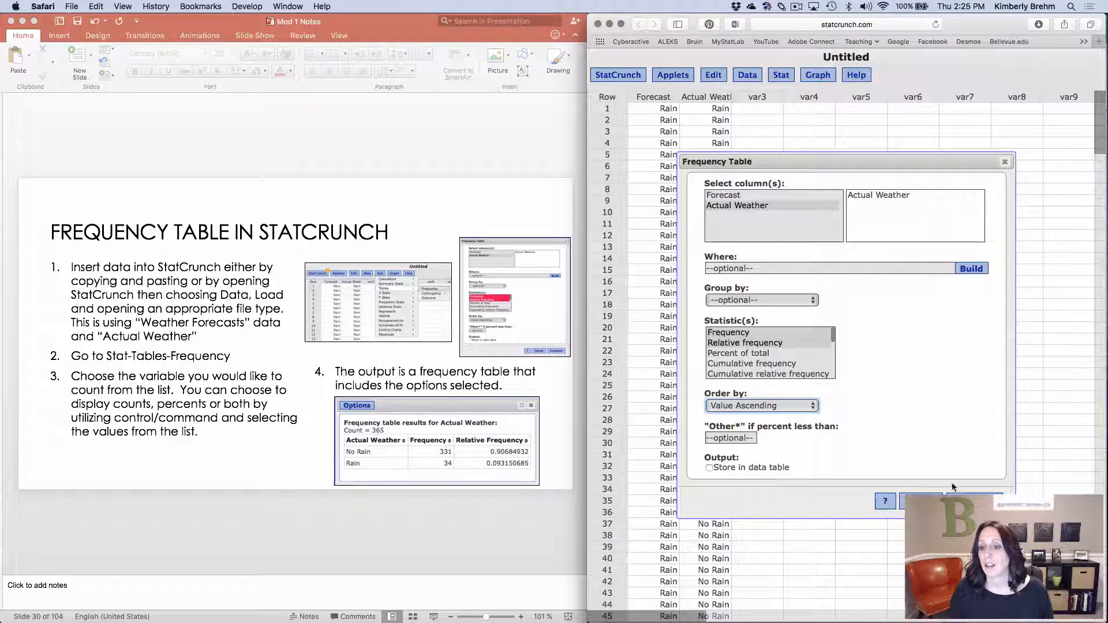
left_click(974, 501)
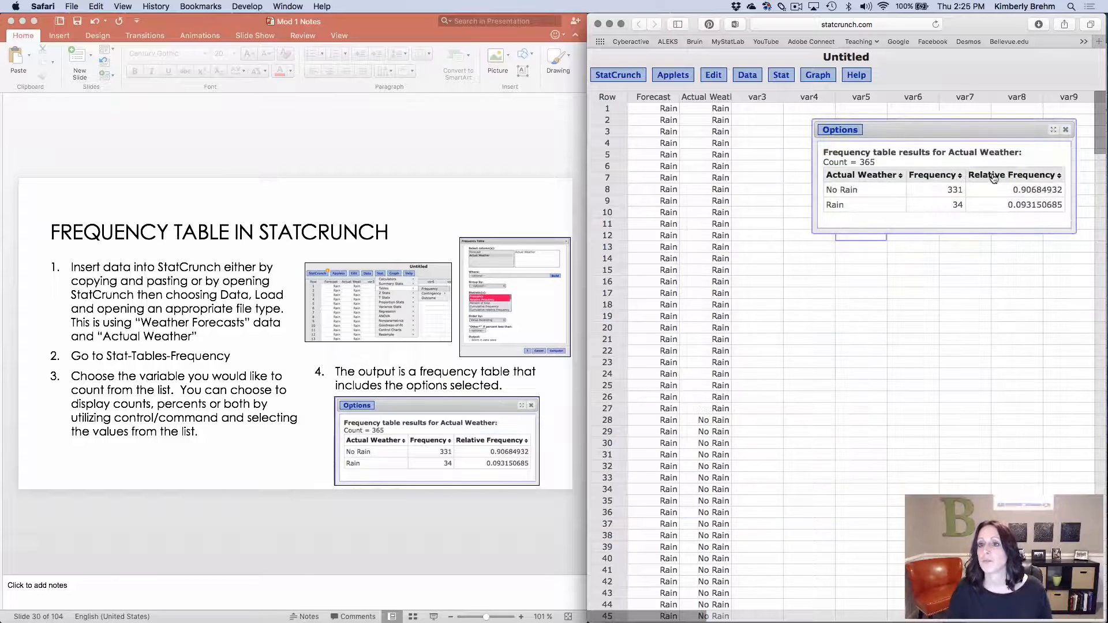
left_click_drag(974, 130, 937, 134)
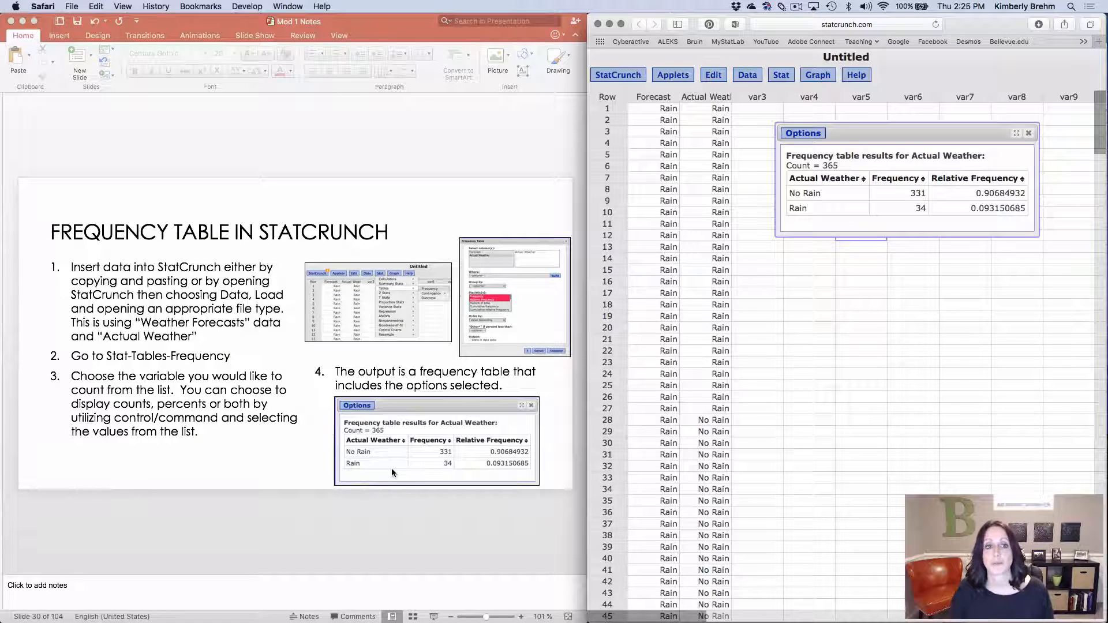
Step: Switch to PowerPoint and advance to the "Bar Chart in StatCrunch" slide
left_click(214, 400)
key("Down")
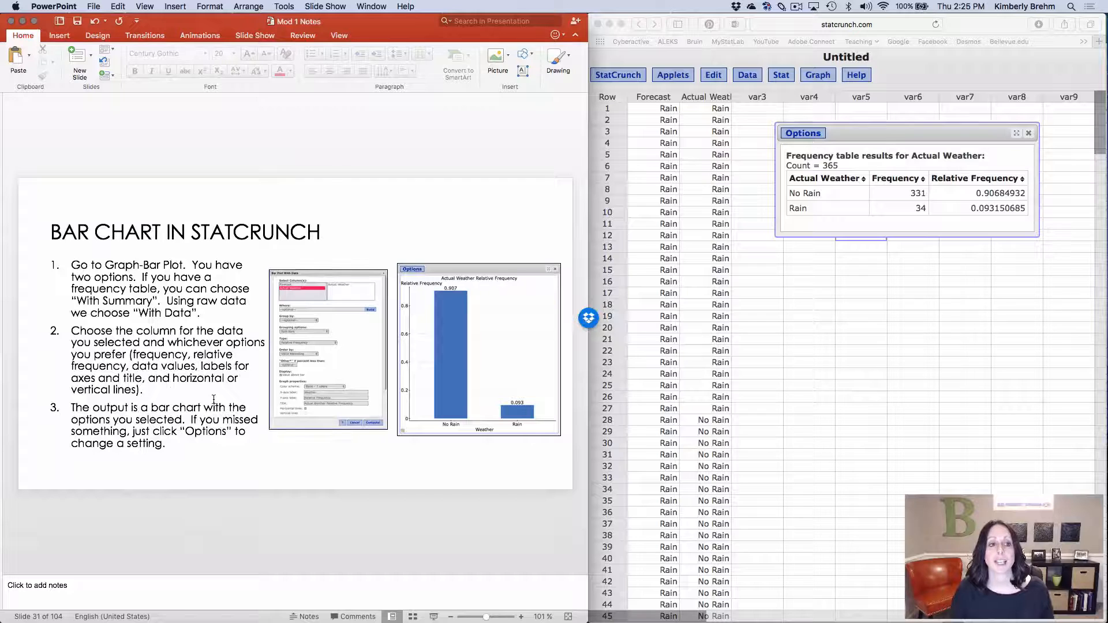
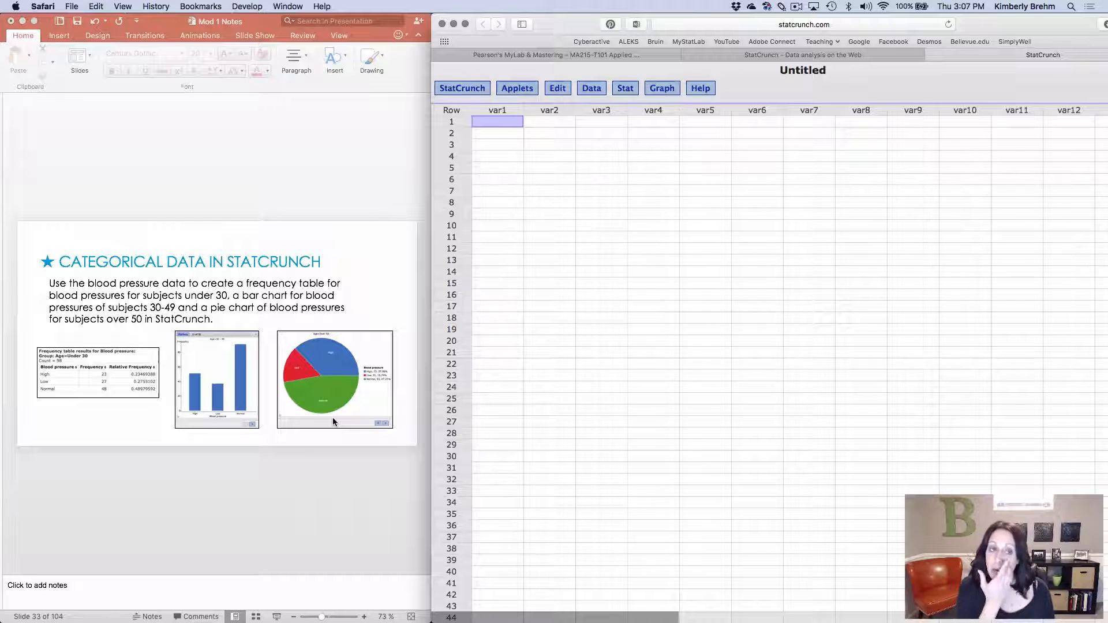
Step: In StatCrunch, start loading data from the computer and choose the file "Categorical - Blood Pressure.xlsx"
left_click(582, 307)
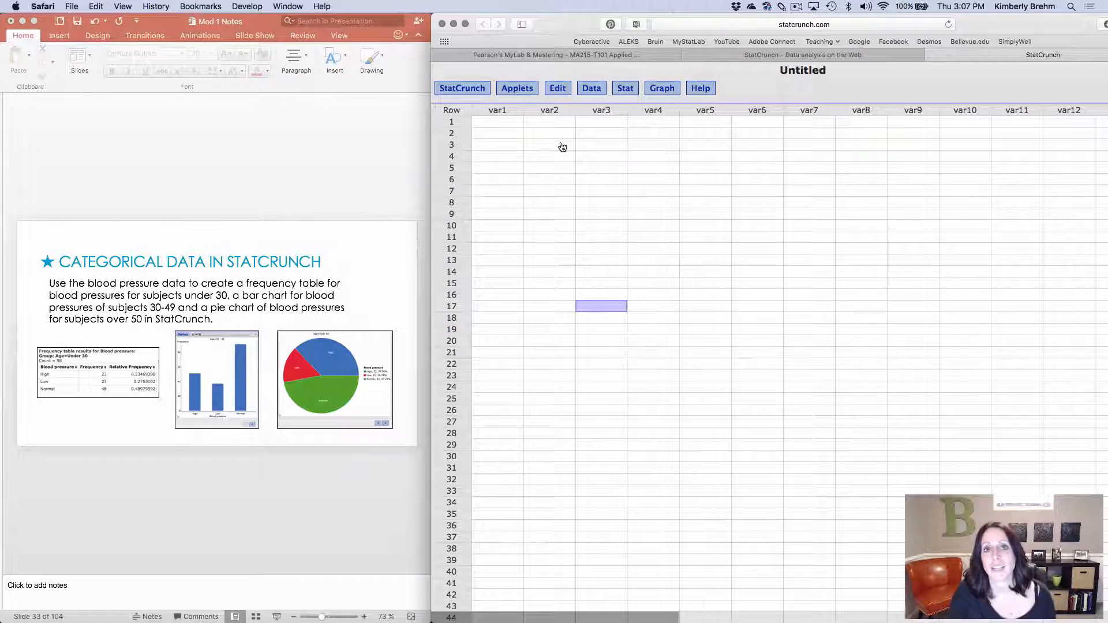
left_click(590, 90)
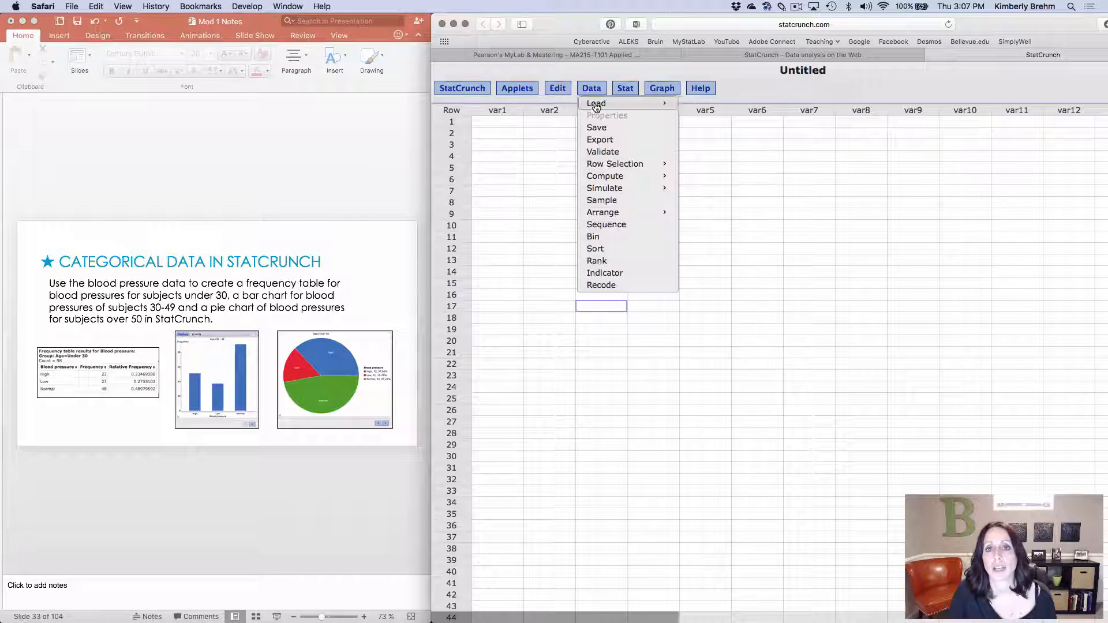
mouse_move(596, 107)
mouse_move(700, 103)
left_click(789, 107)
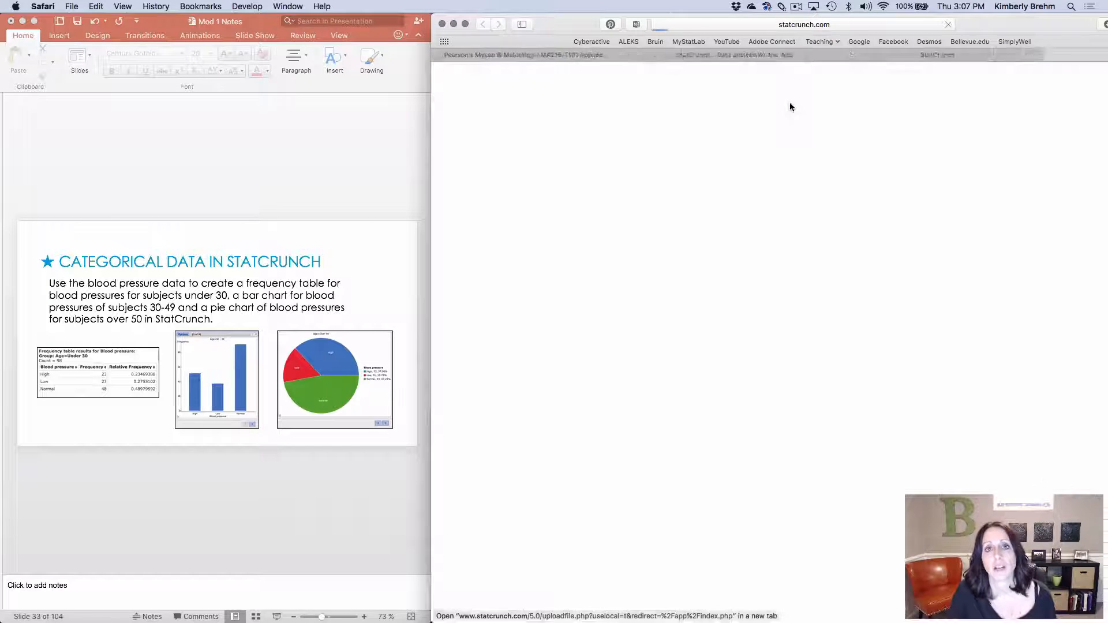
left_click(593, 180)
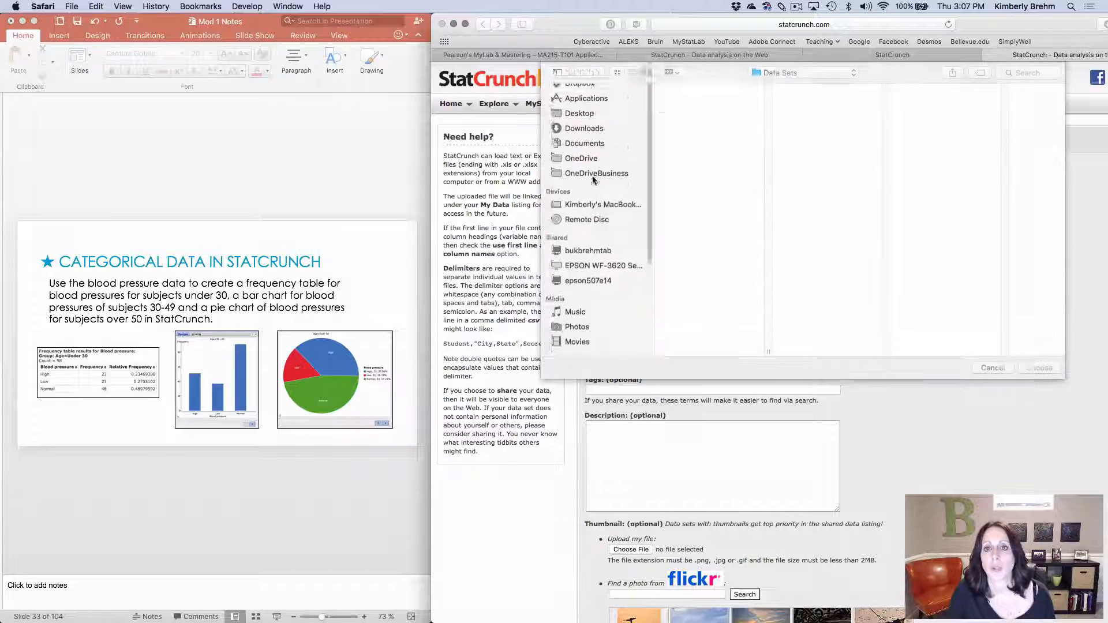
double_click(697, 87)
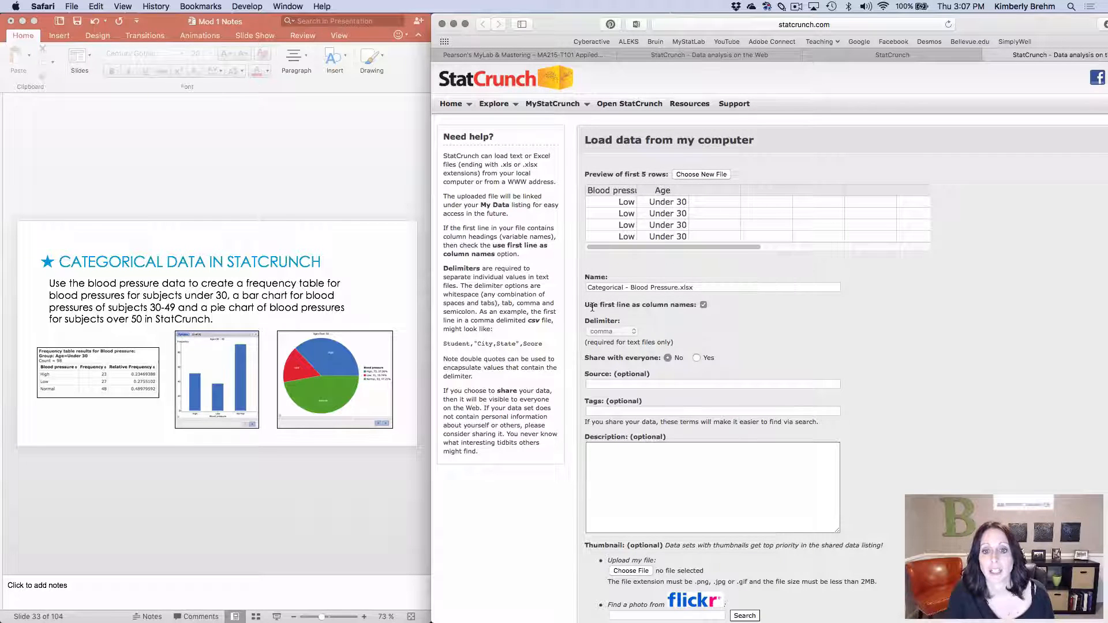
Step: Load the blood pressure file with its first line used as column names
left_click(704, 306)
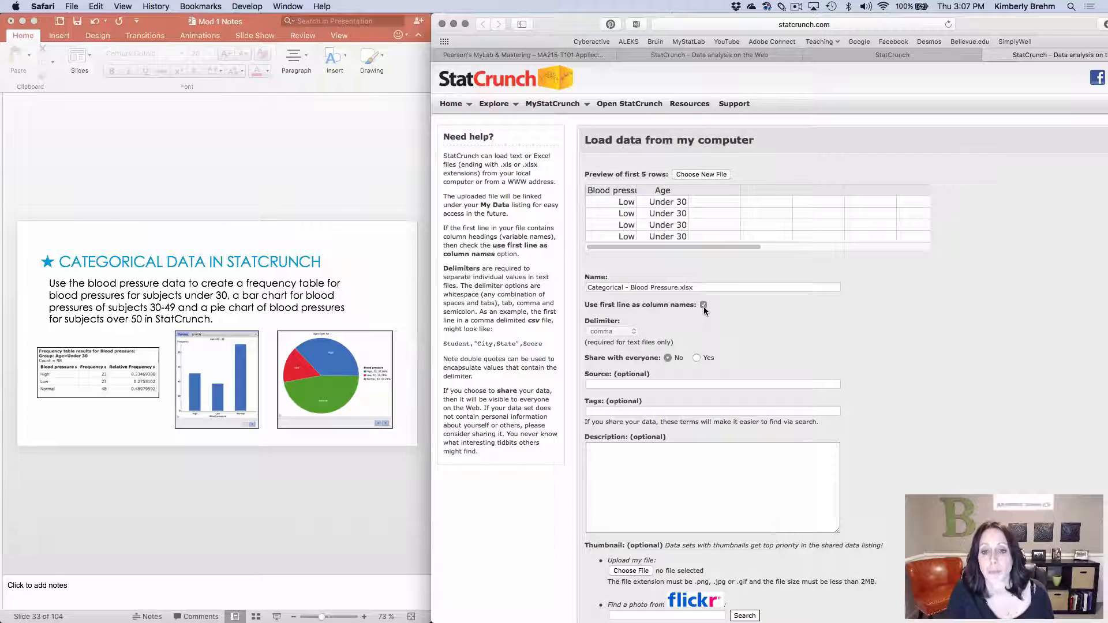
scroll(774, 406, "down", 10)
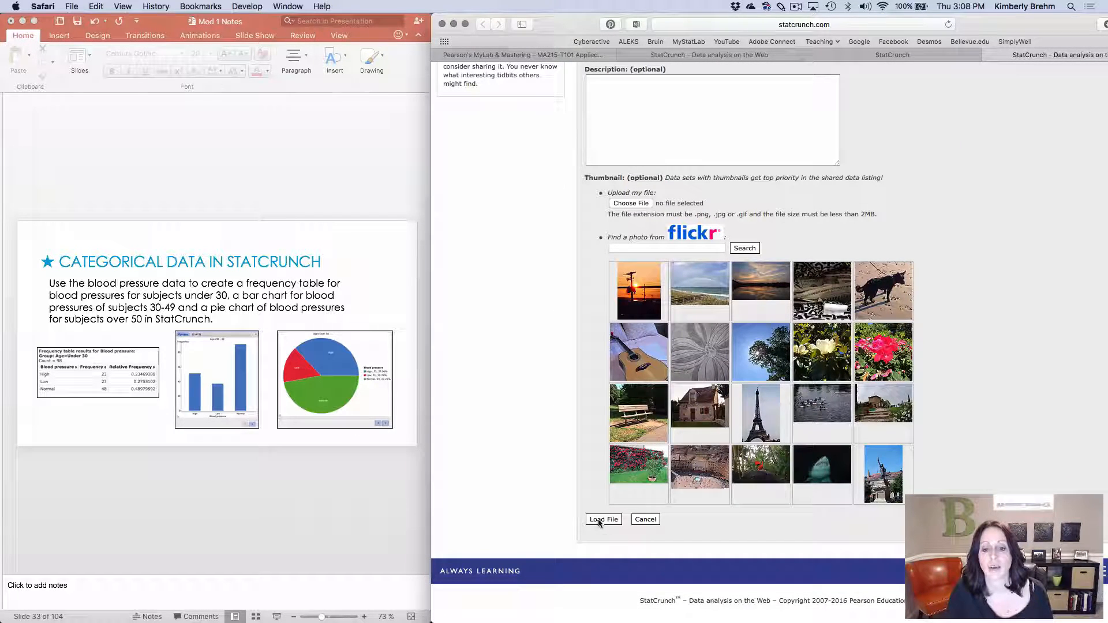
left_click(599, 520)
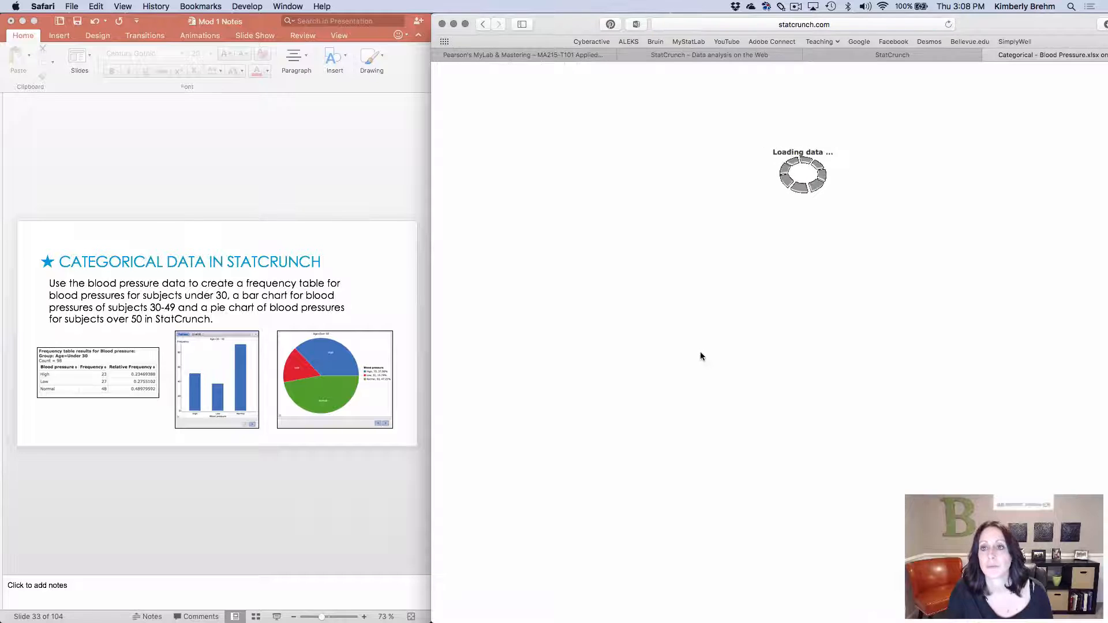
Step: Review the Blood pressure and Age columns across the Under 30, 30 - 49 and Over 50 rows
left_click(503, 119)
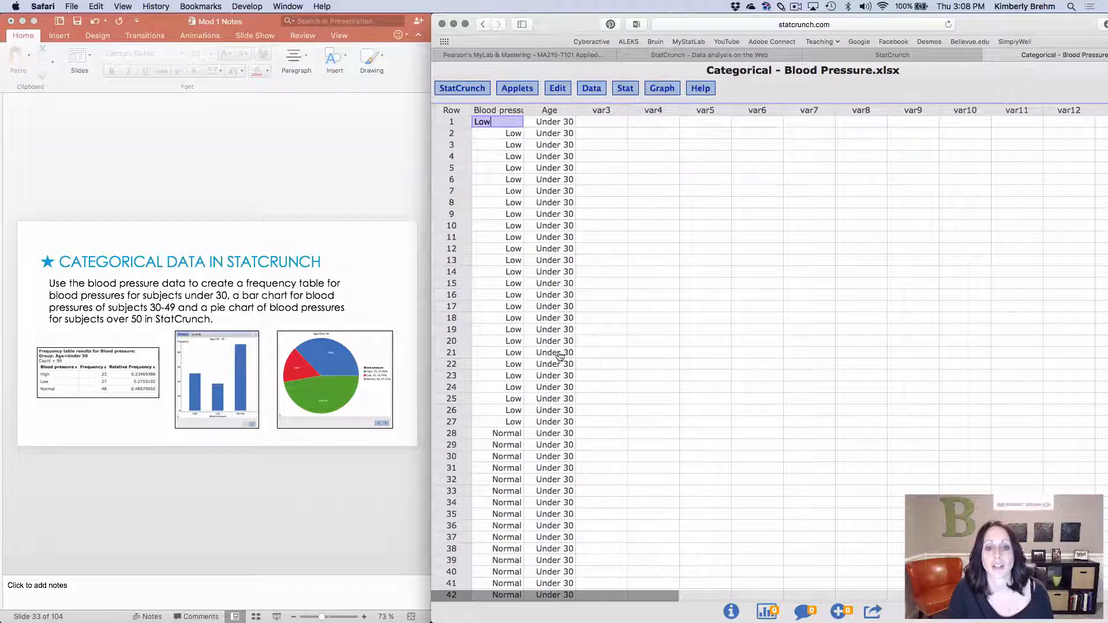
left_click(659, 287)
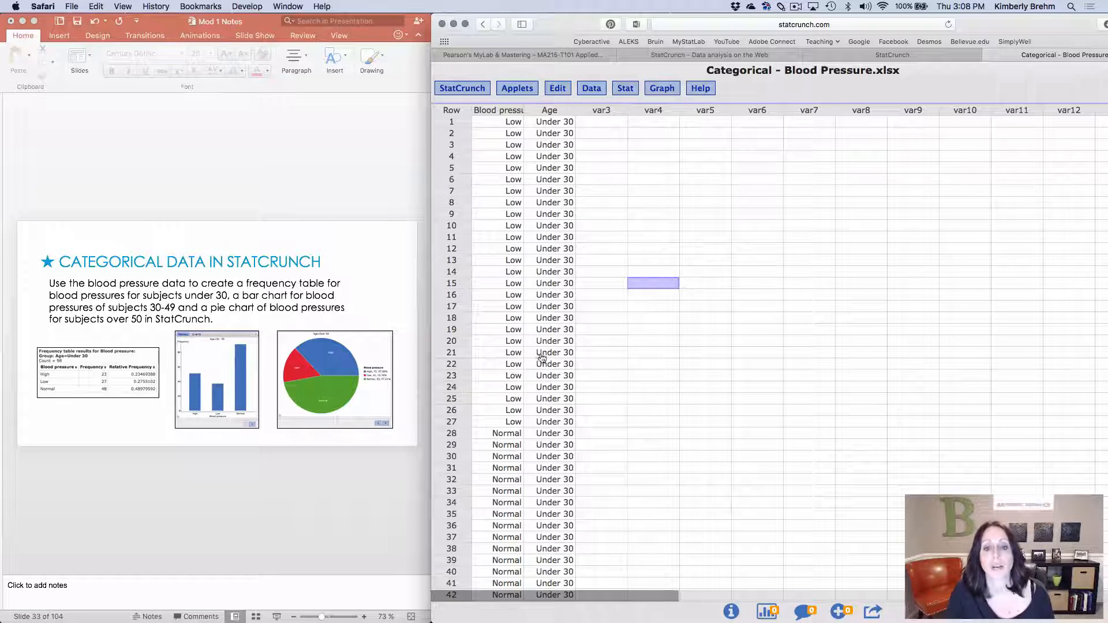
scroll(543, 366, "down", 8)
scroll(543, 366, "down", 20)
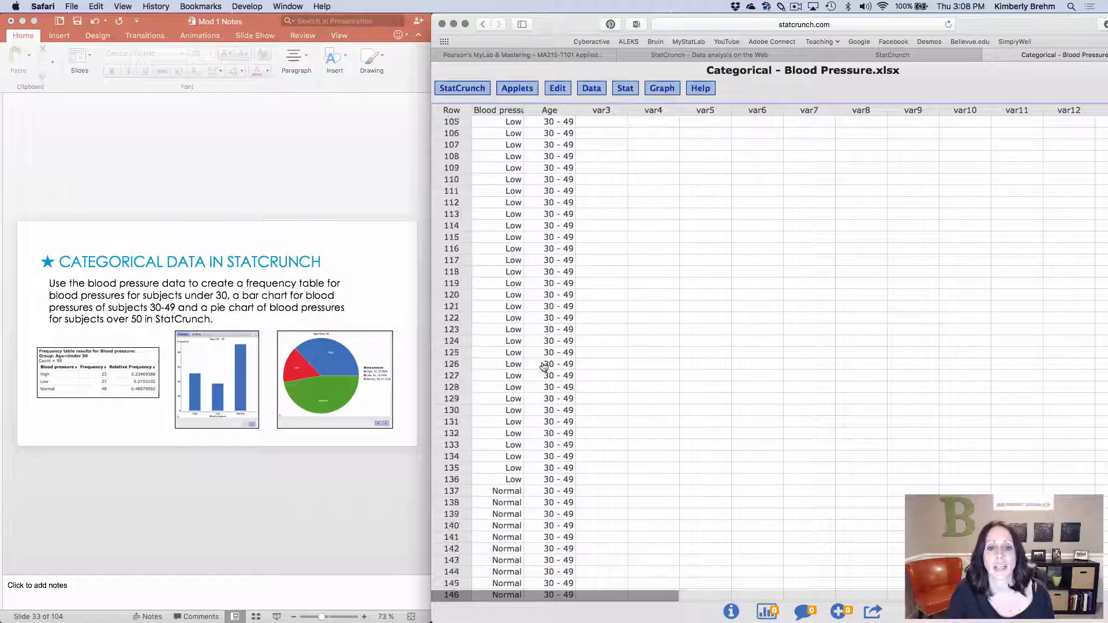
scroll(543, 366, "down", 20)
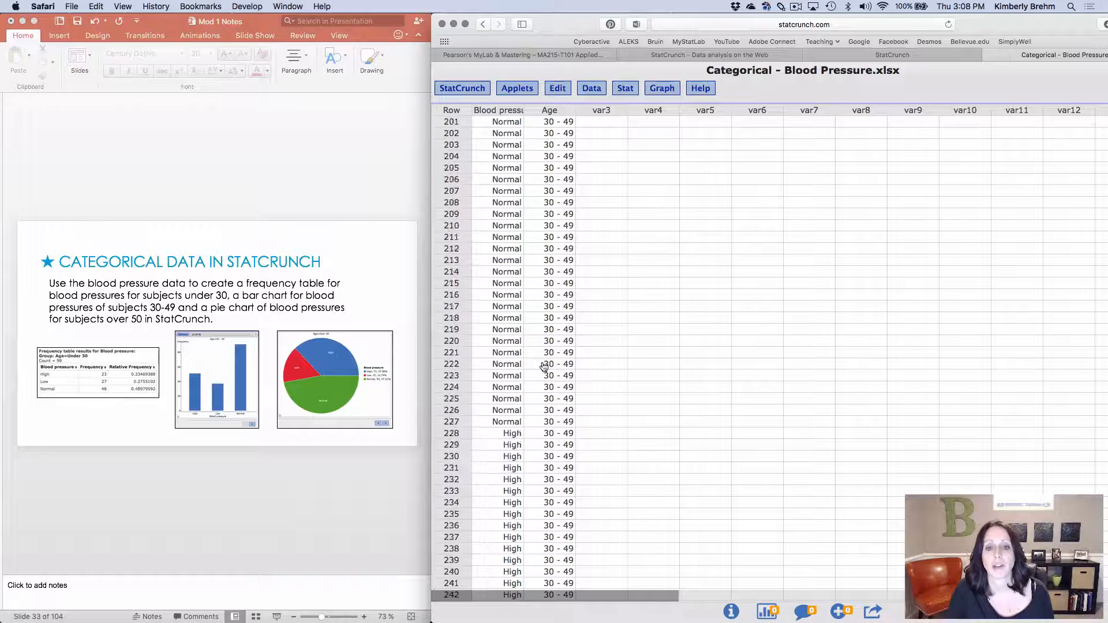
scroll(543, 366, "down", 7)
scroll(542, 367, "up", 14)
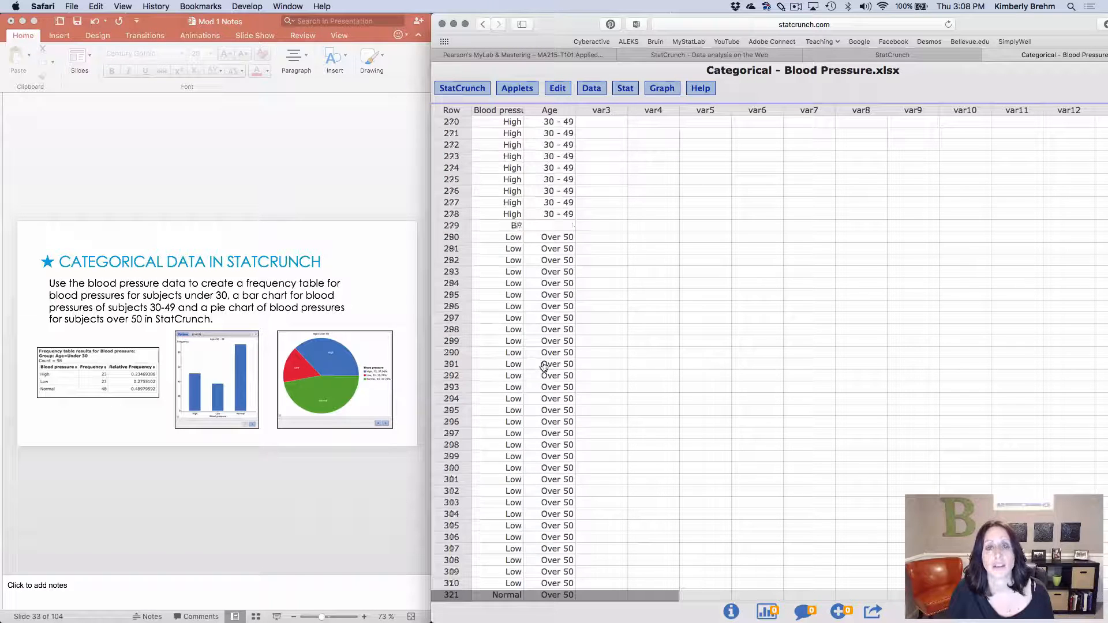
scroll(543, 367, "up", 20)
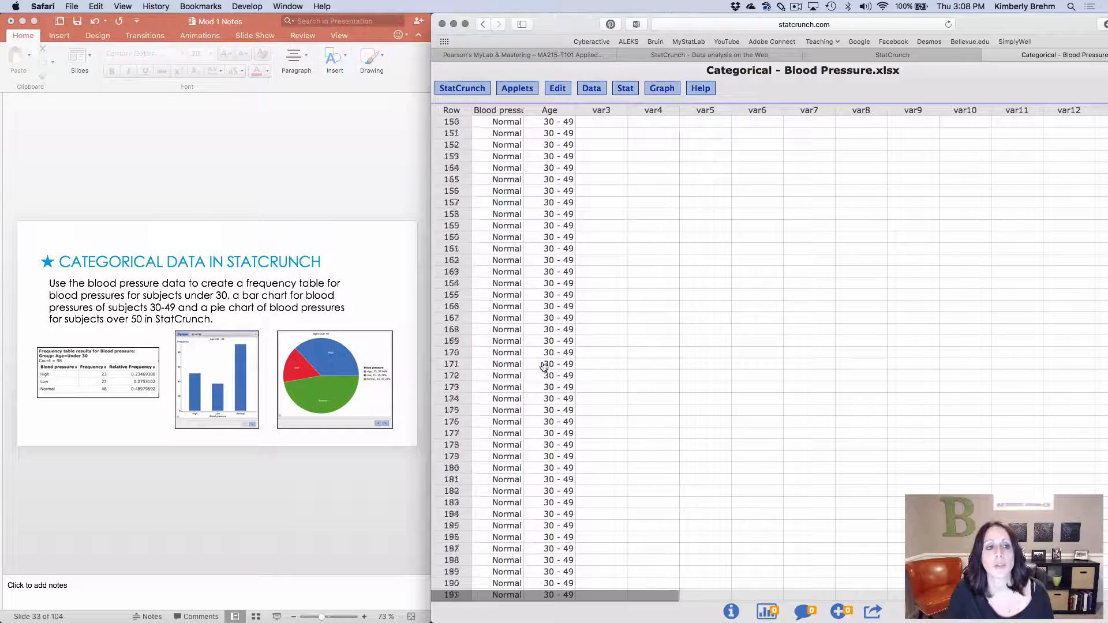
scroll(543, 366, "up", 16)
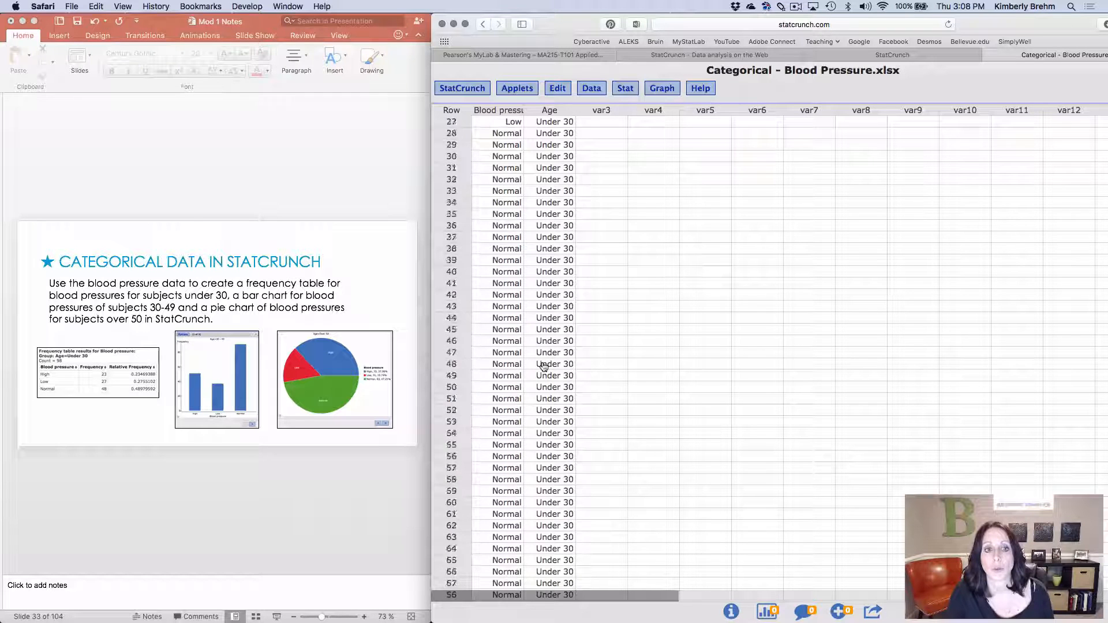
scroll(622, 325, "up", 2)
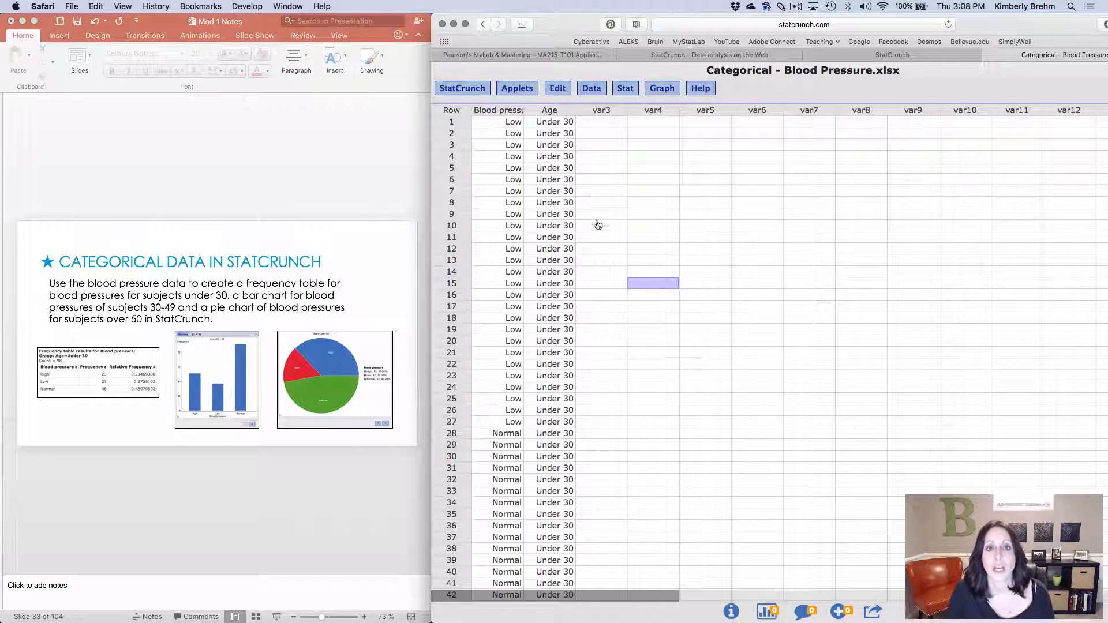
Step: Compute a frequency table of the Blood pressure column grouped by Age
left_click(630, 89)
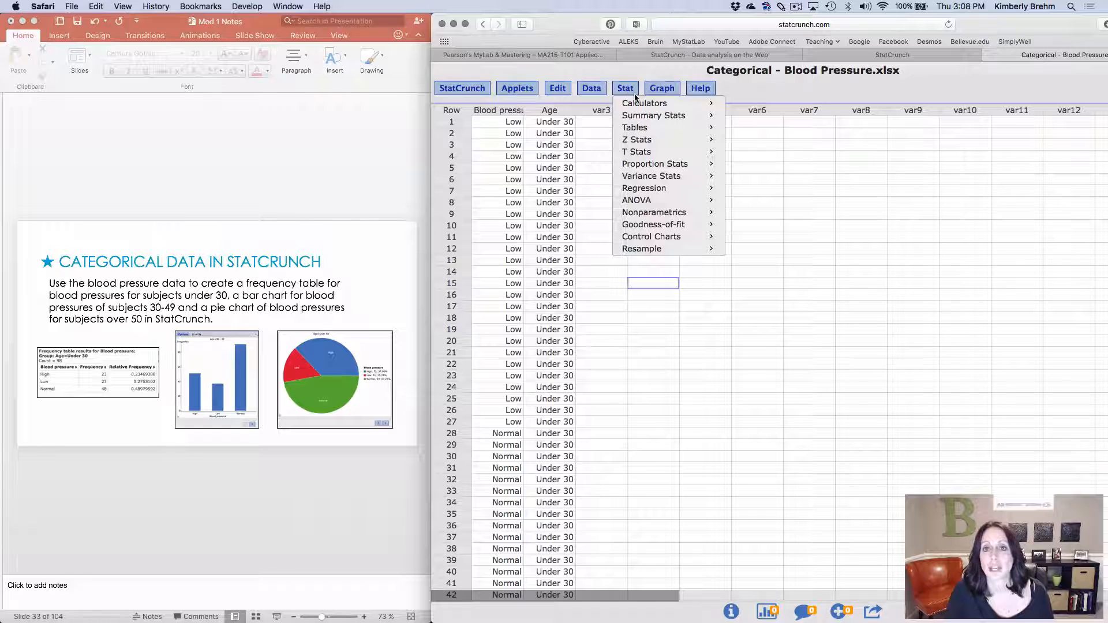
mouse_move(664, 128)
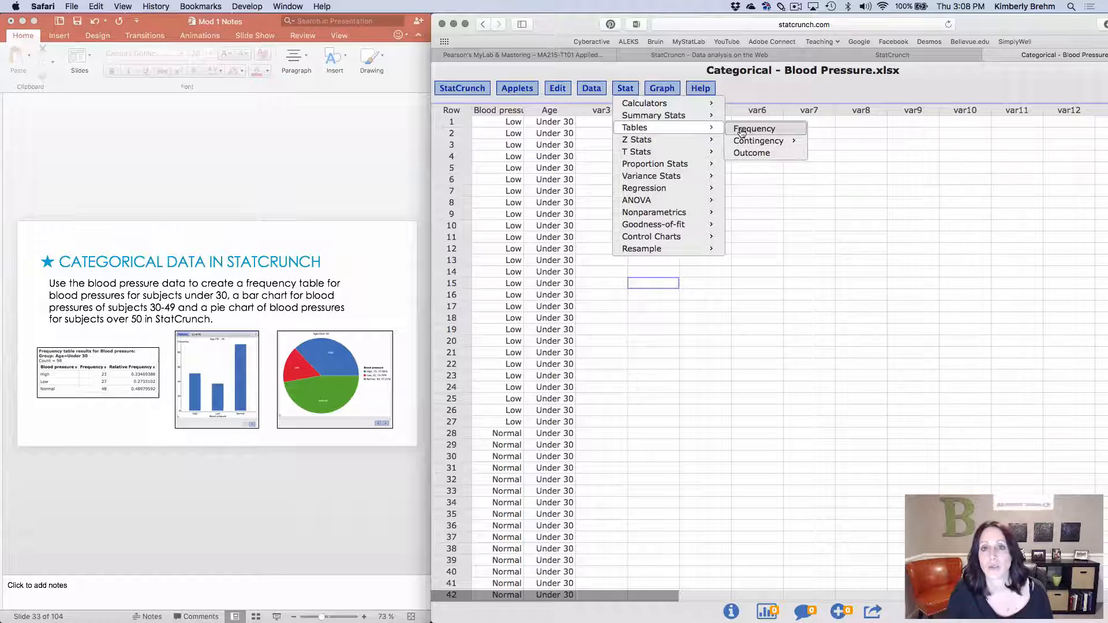
left_click(742, 132)
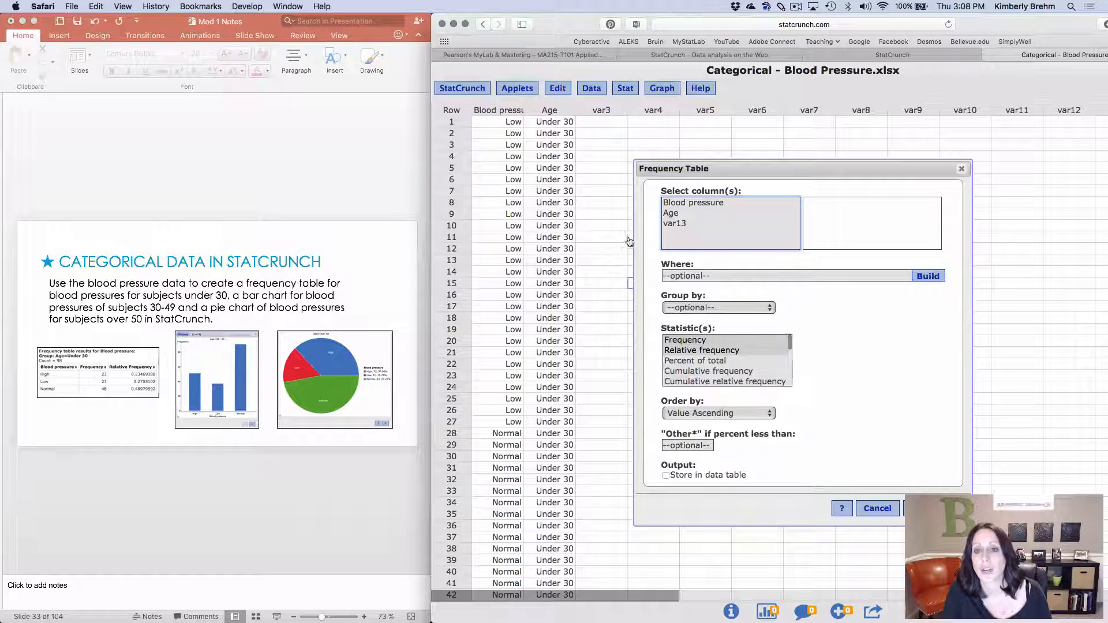
left_click(681, 203)
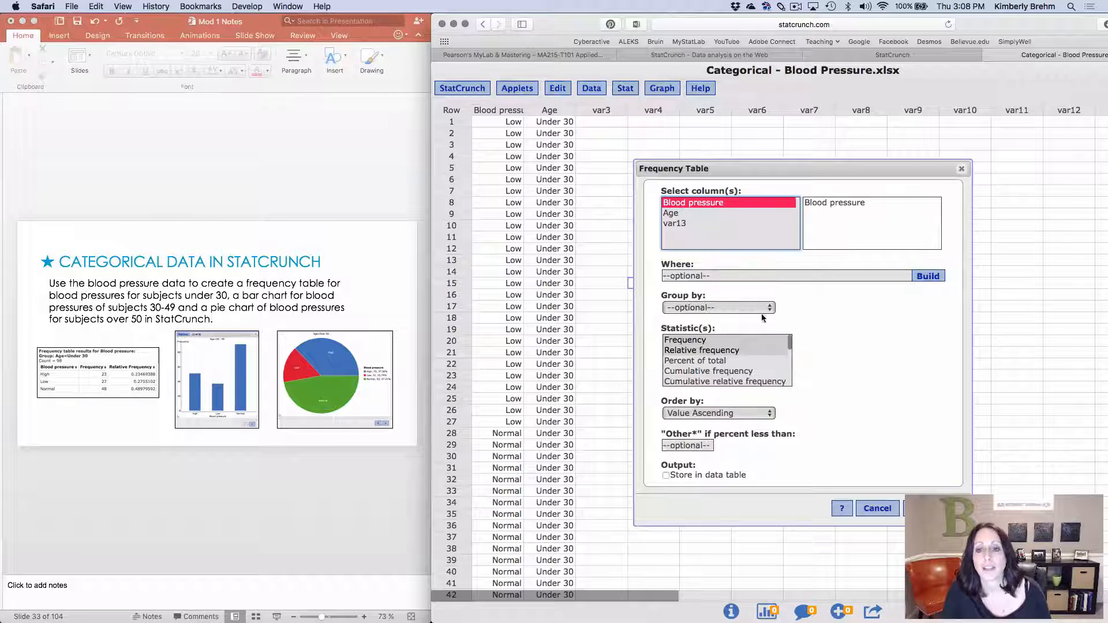
left_click(728, 309)
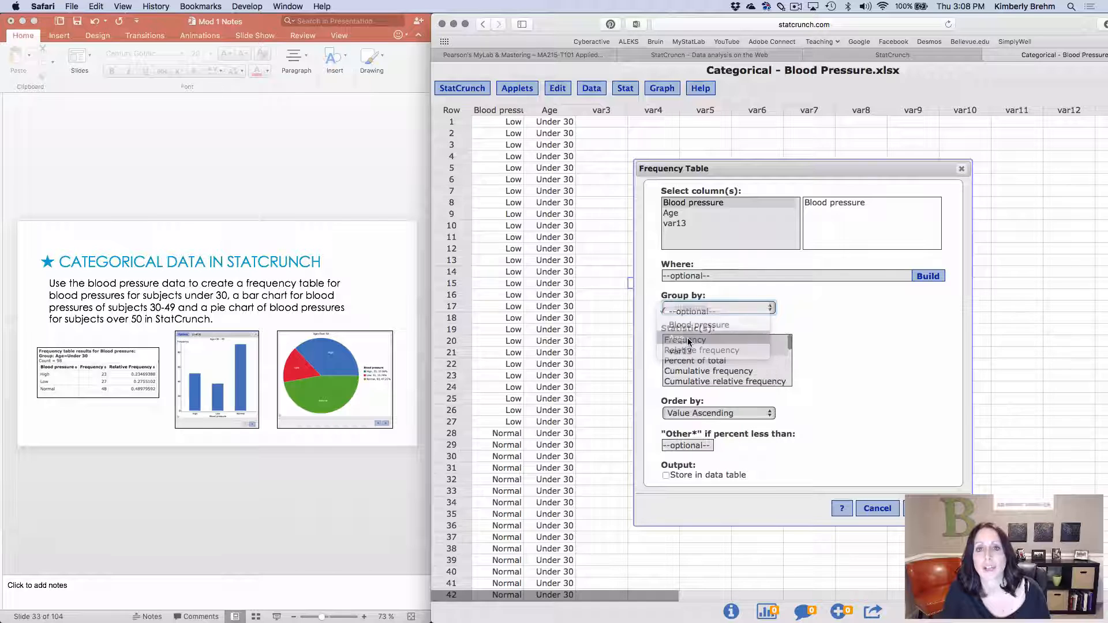
left_click(687, 338)
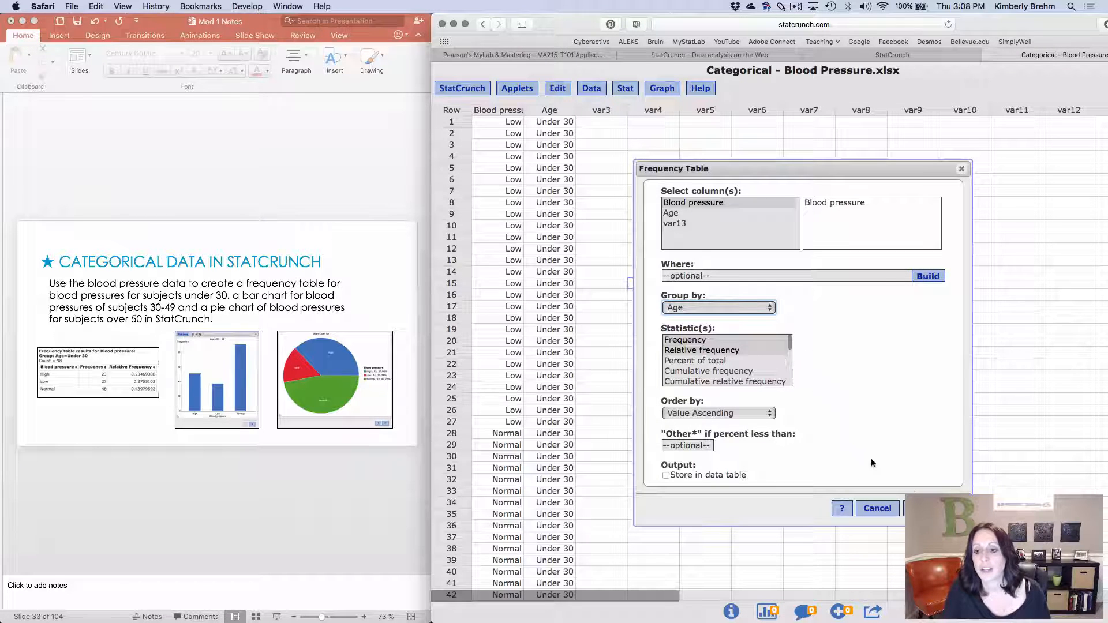
left_click(930, 508)
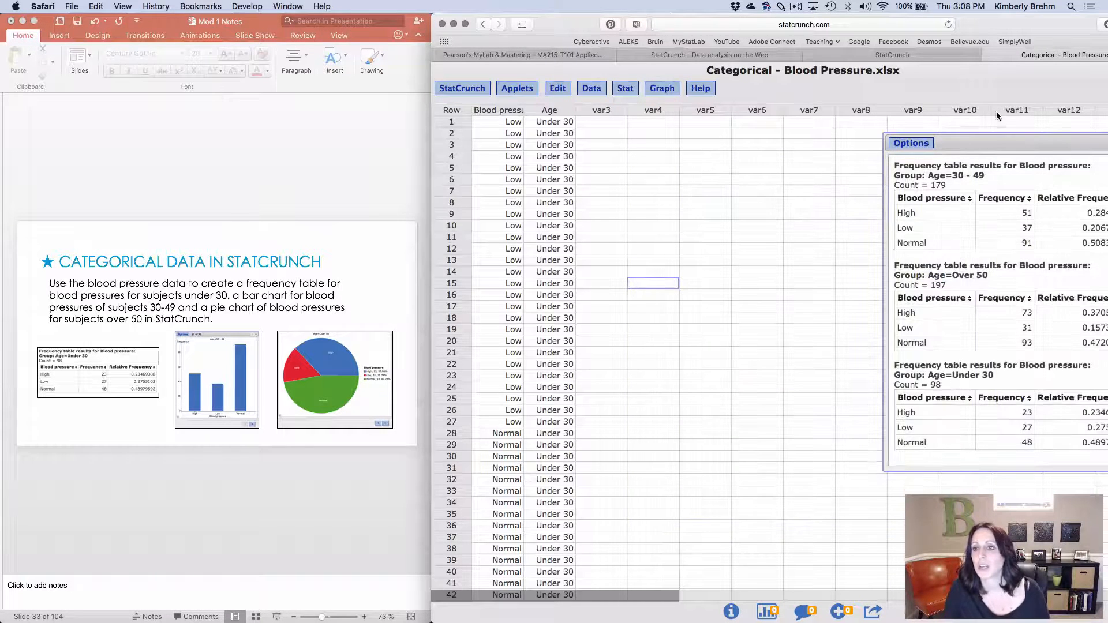
Step: Copy the Under 30 frequency table into the data sheet starting at row 1 of var4, and close the results
left_click_drag(996, 142, 773, 147)
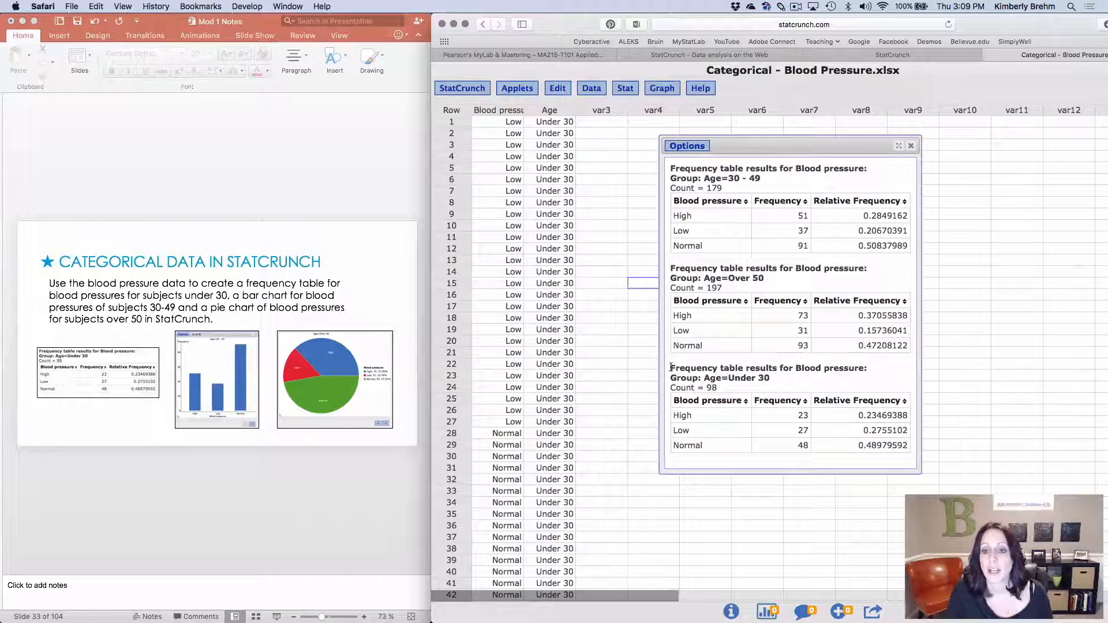
left_click_drag(670, 368, 911, 454)
key("super+c")
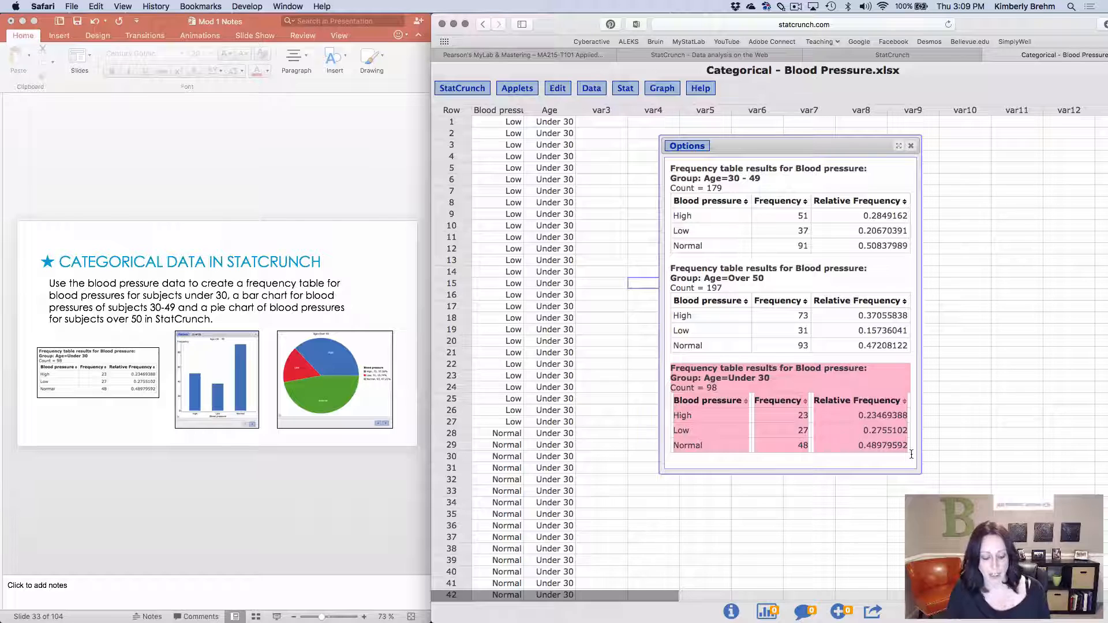
left_click_drag(751, 142, 826, 186)
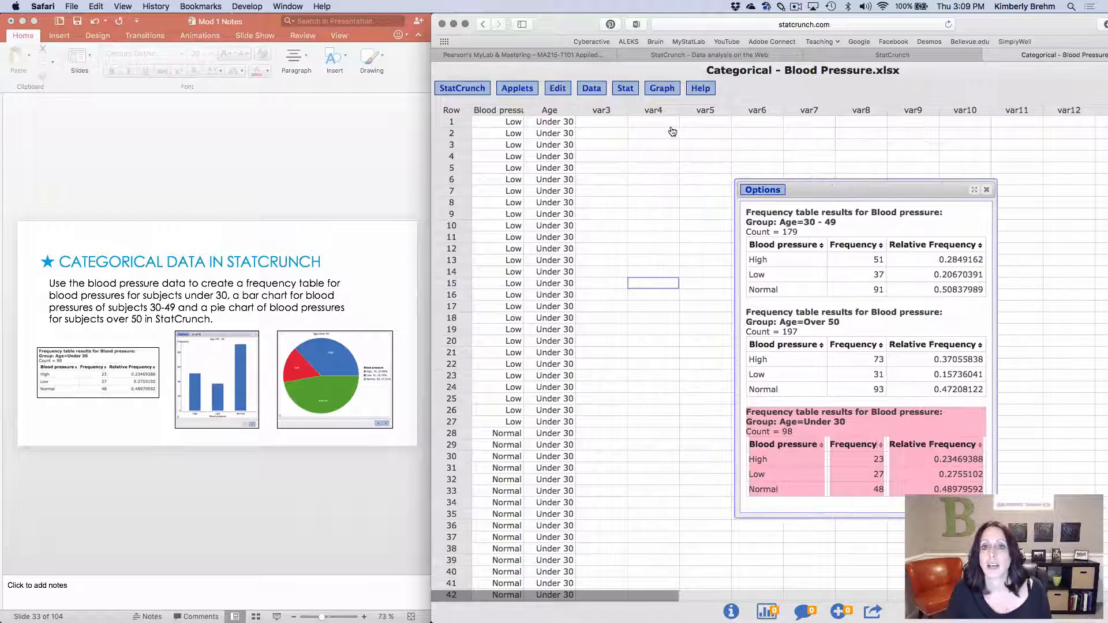
left_click(672, 132)
key("super+v")
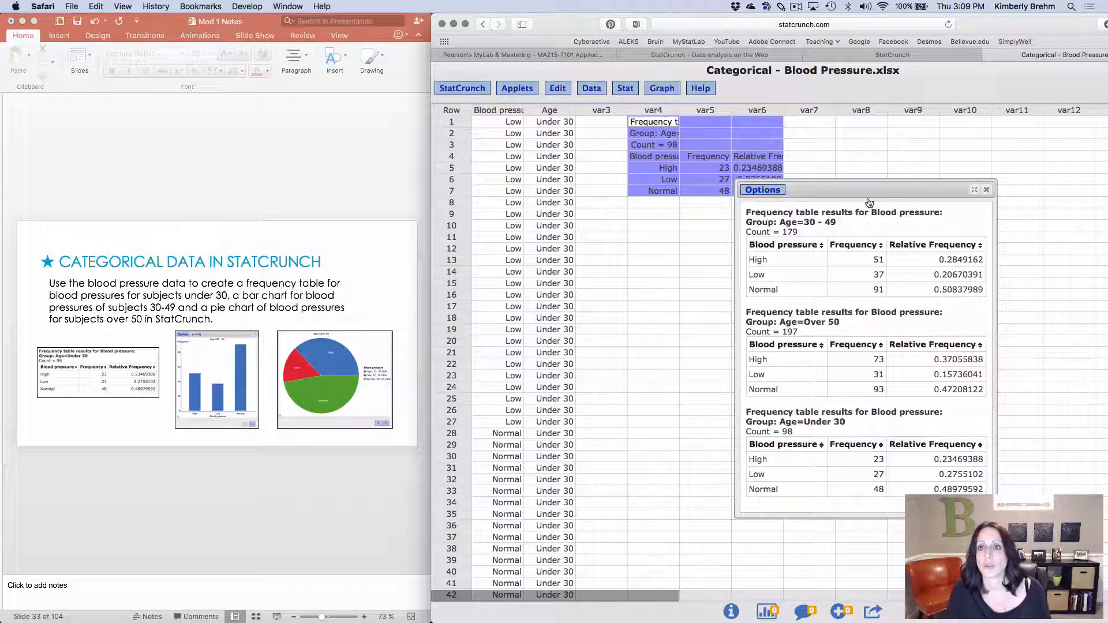
left_click_drag(859, 186, 772, 218)
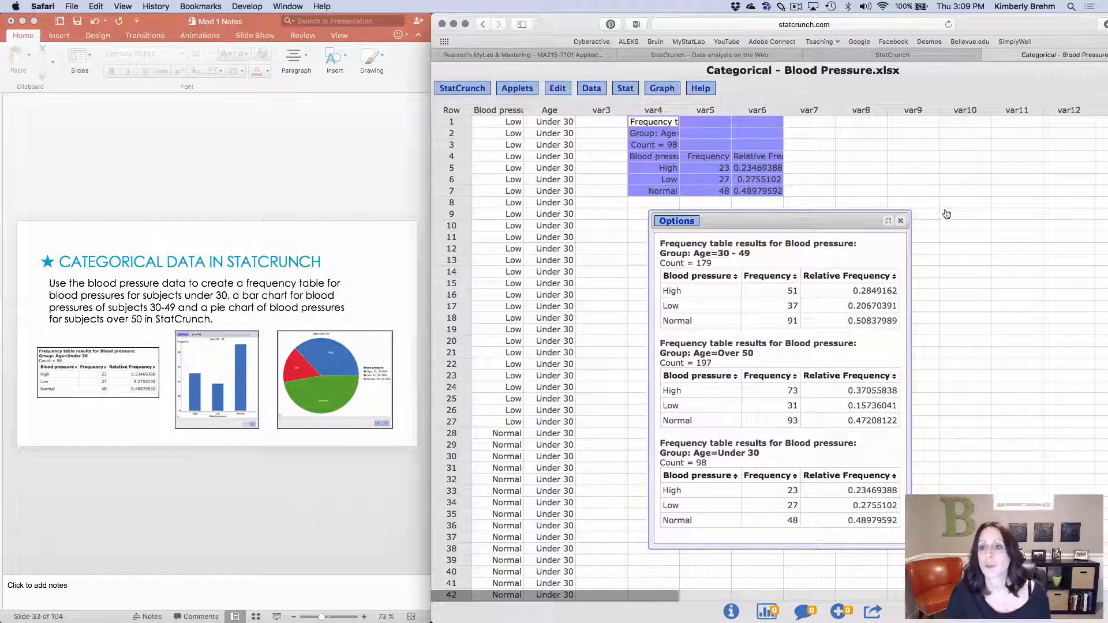
left_click(901, 221)
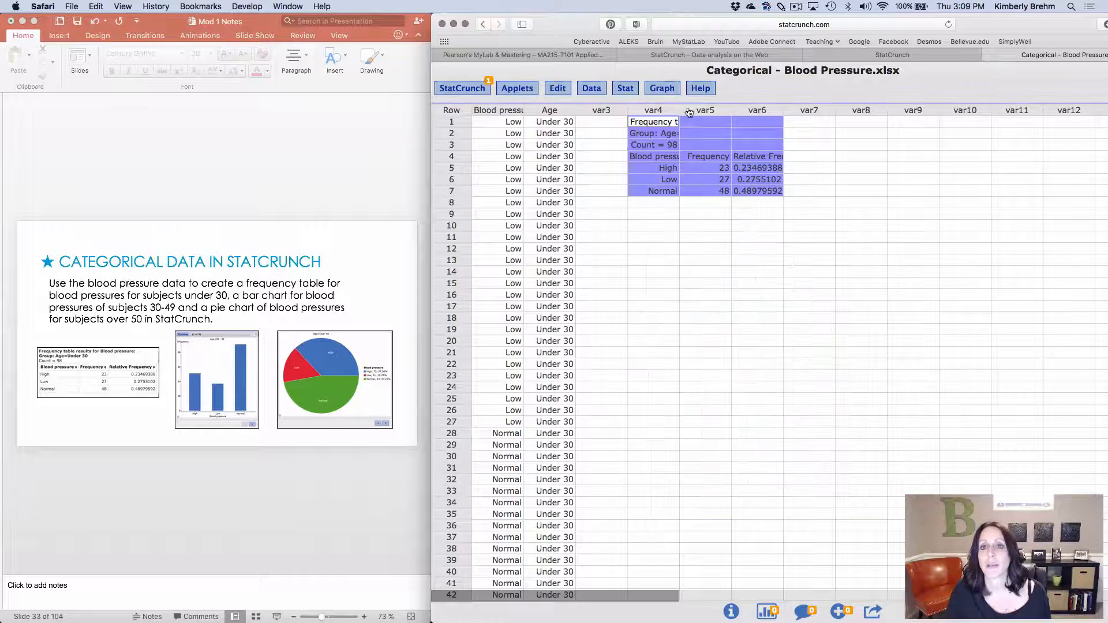
Step: Start a bar plot with data for the Blood pressure column, grouped by Age
left_click(660, 88)
mouse_move(704, 105)
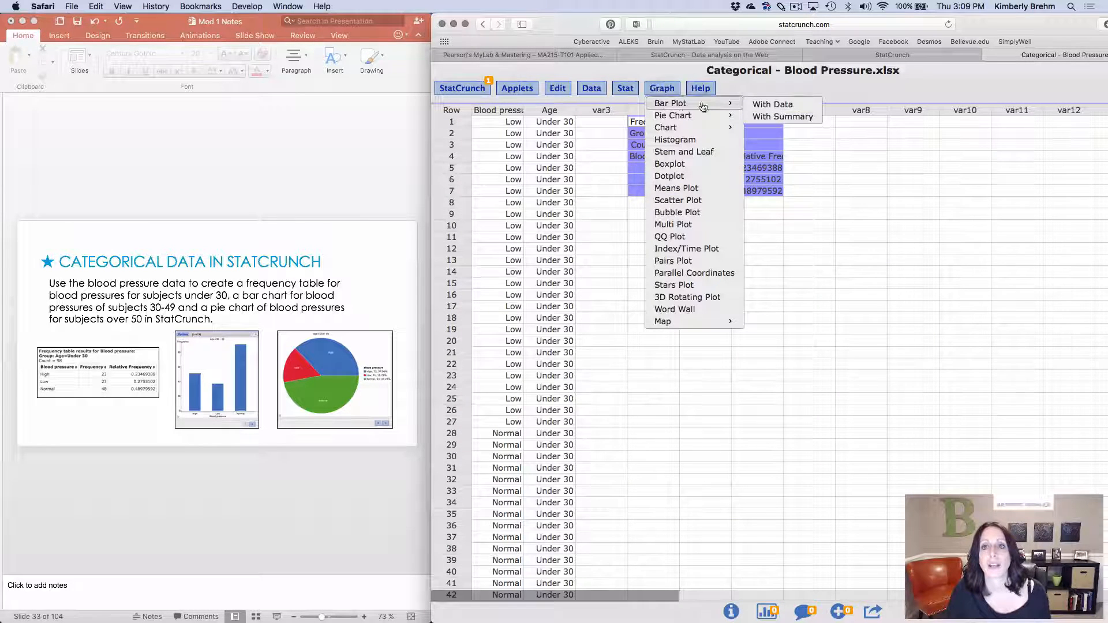
left_click(799, 109)
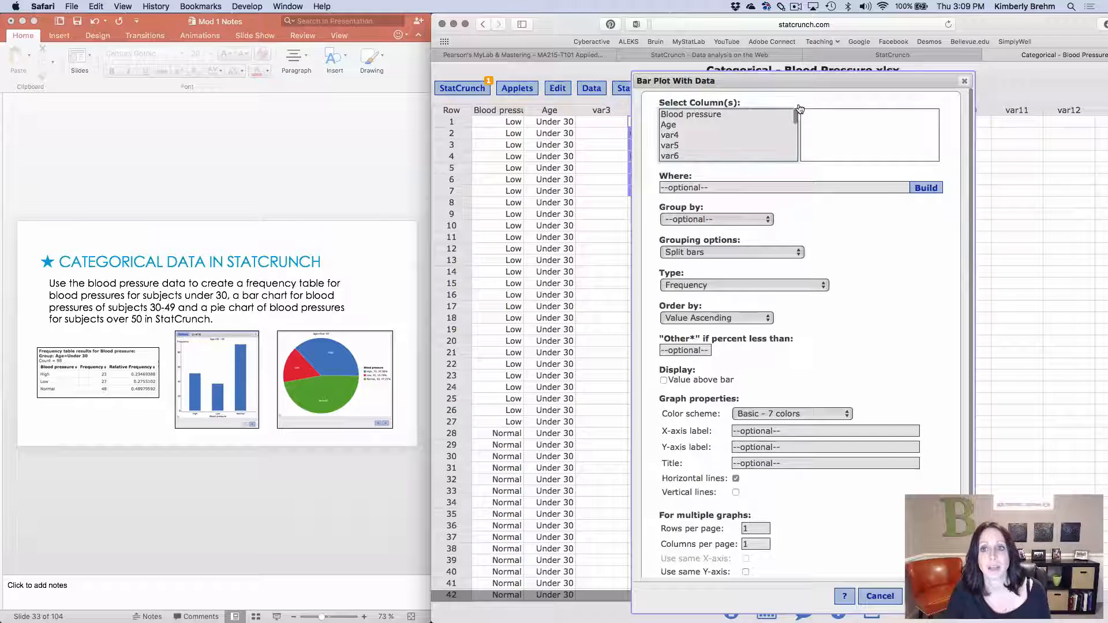
left_click(681, 113)
left_click(690, 218)
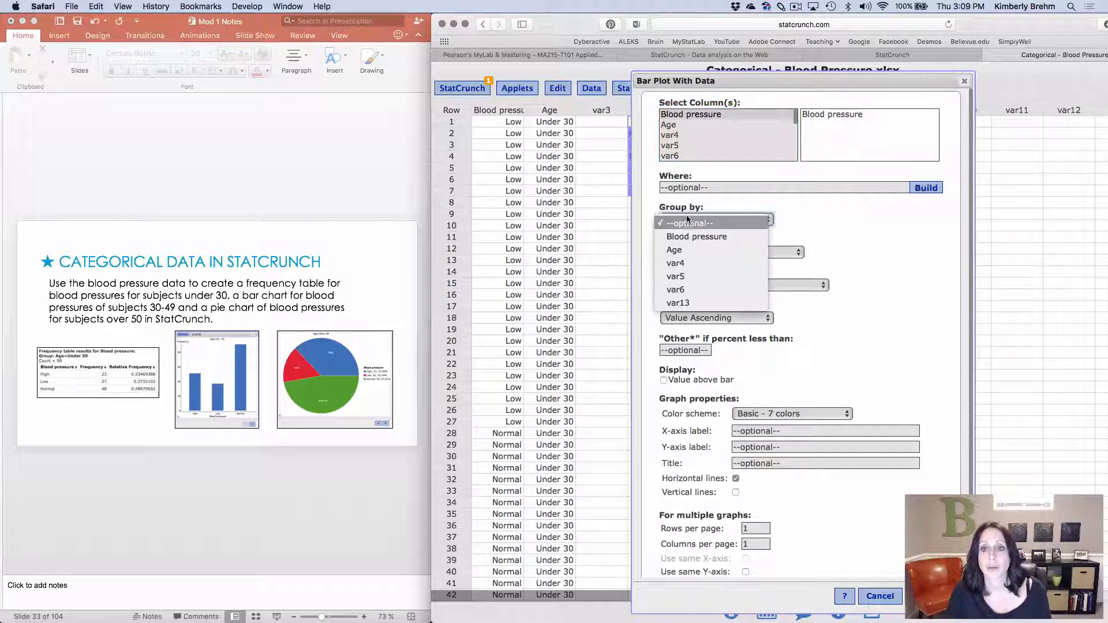
left_click(685, 250)
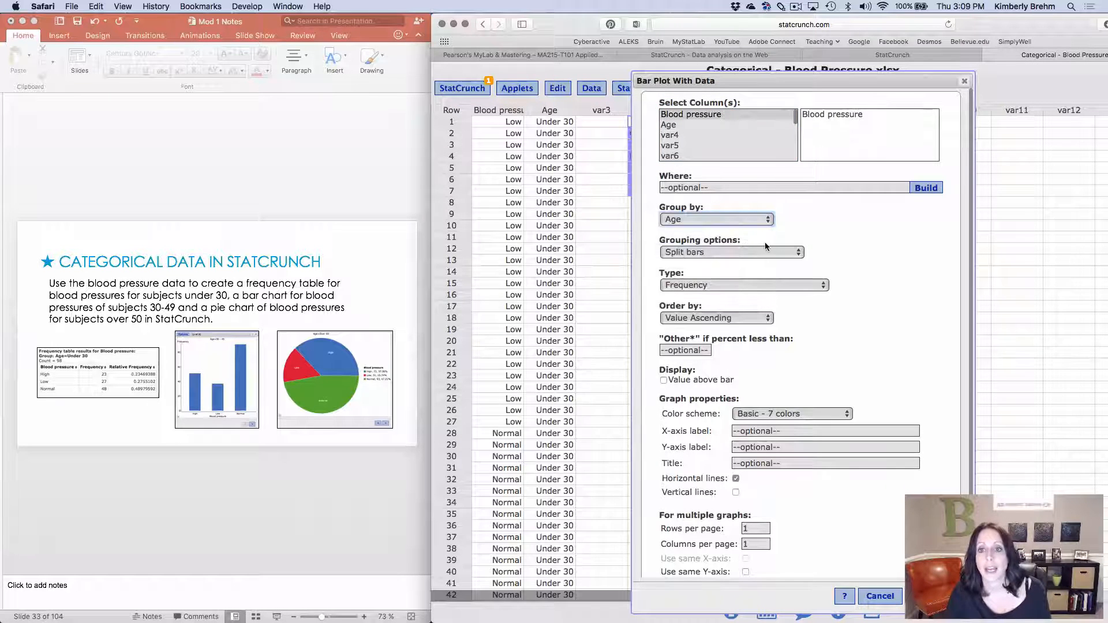
Step: Set the bar plot's type to Relative Frequency and its order to Worksheet
left_click(704, 285)
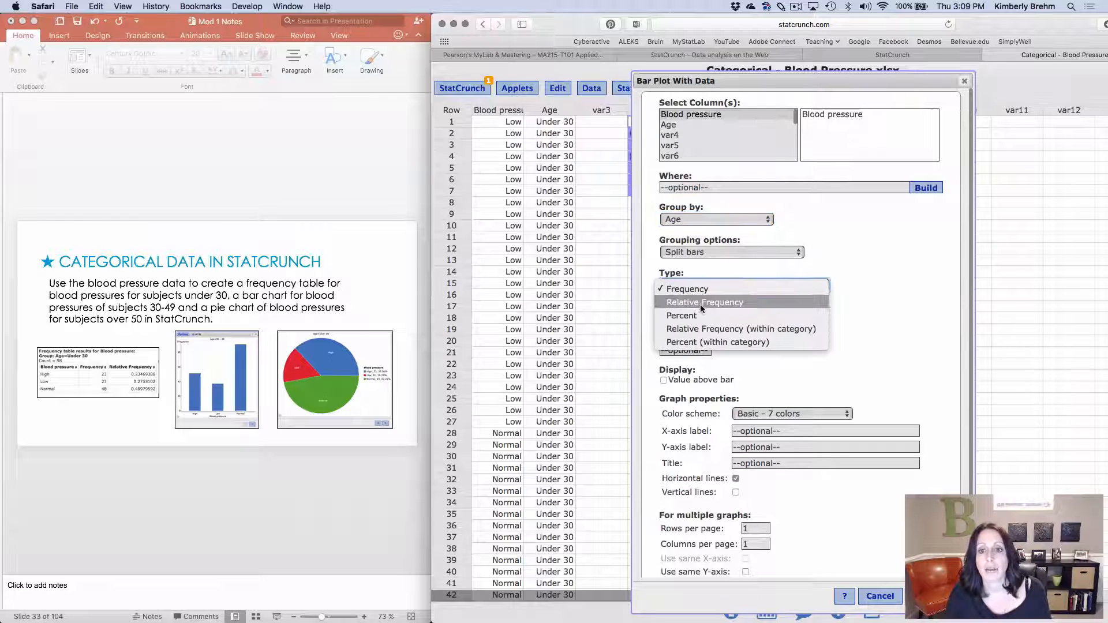
left_click(699, 305)
left_click(691, 291)
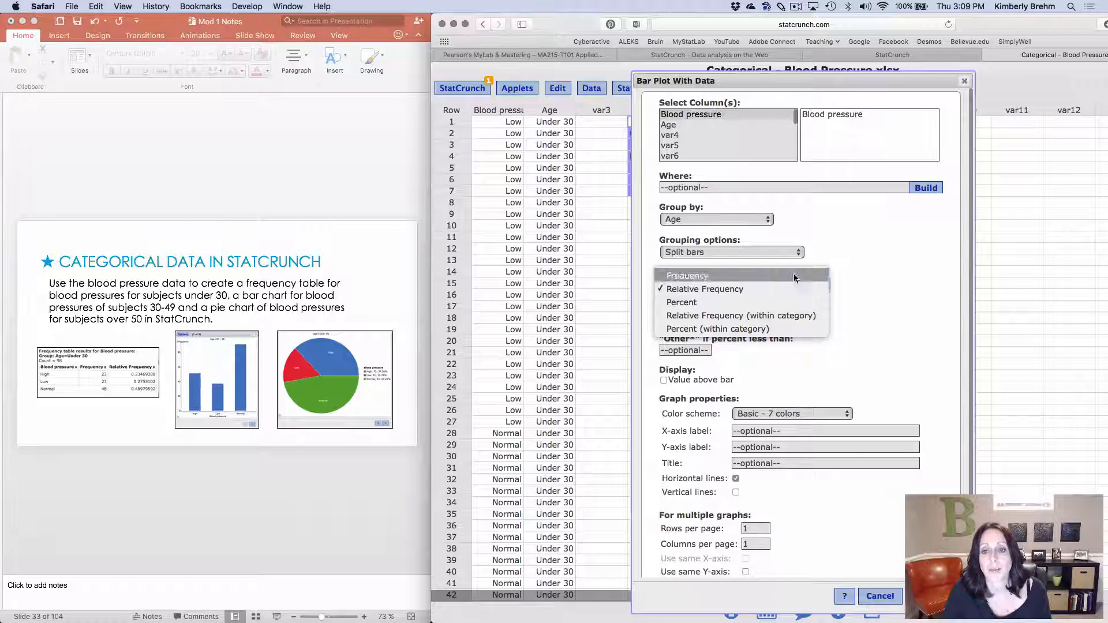
left_click(693, 289)
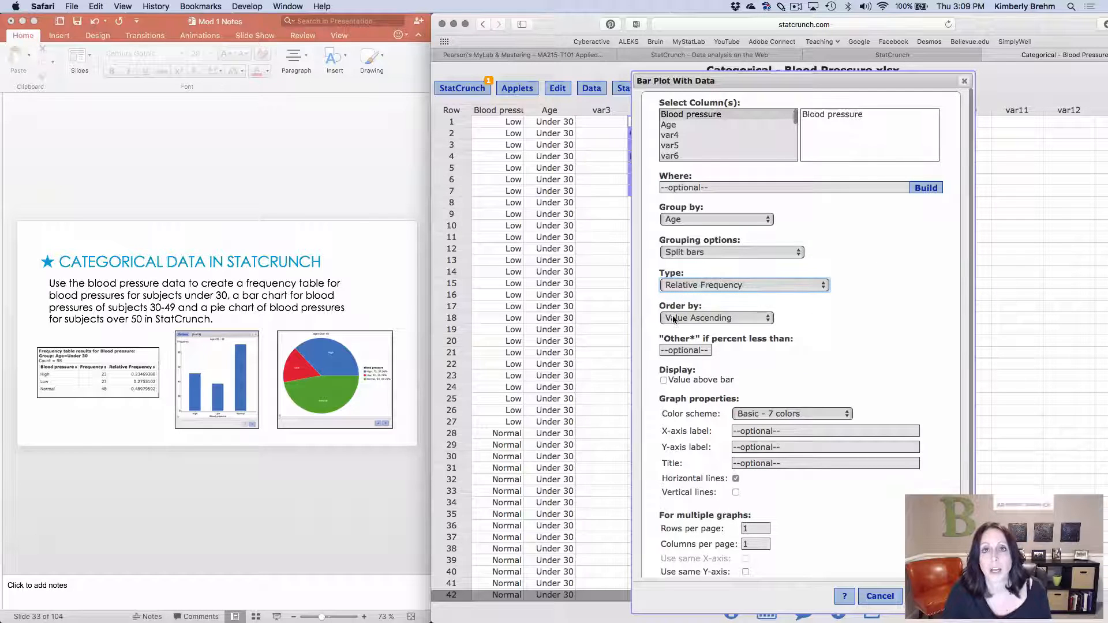
left_click(672, 319)
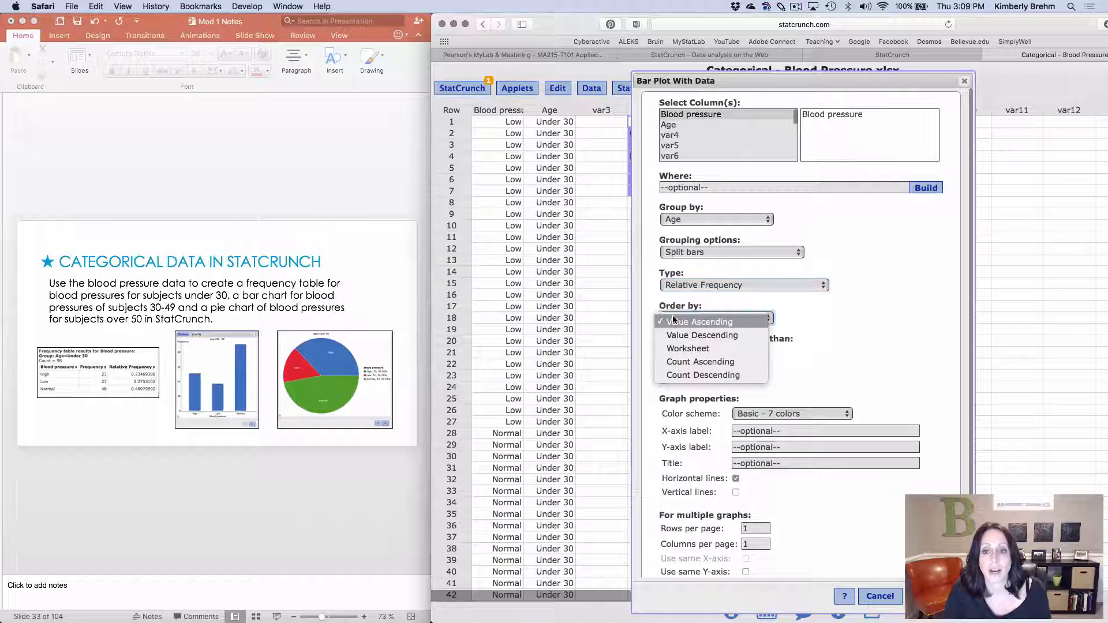
left_click(686, 347)
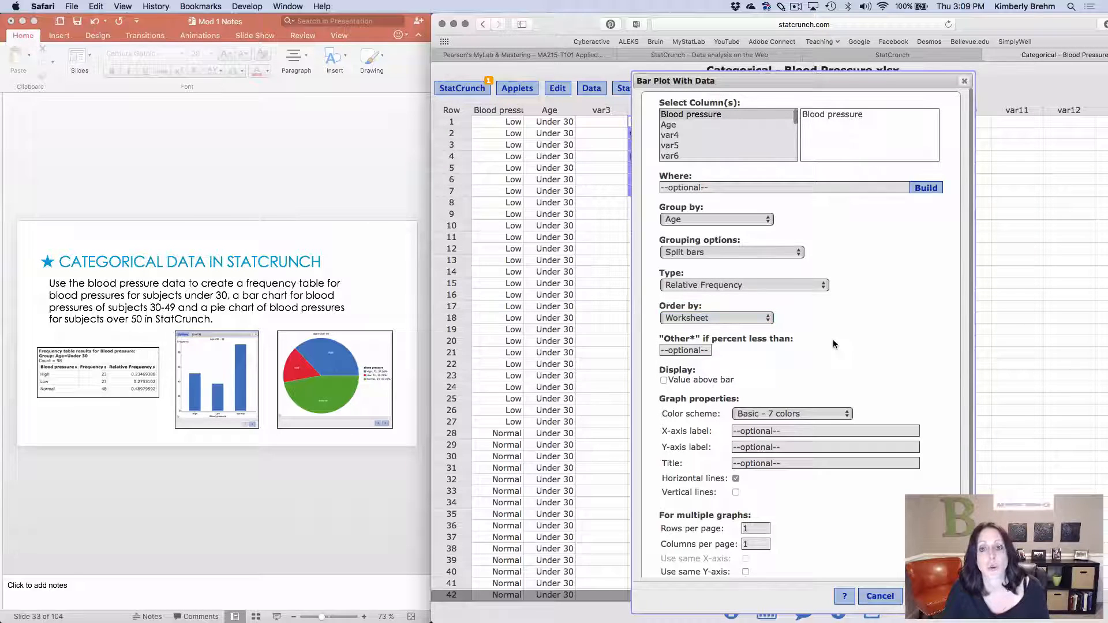
Step: Show values above the bars, label the axes "Blood Pressure" and "Relative Frequency", and title the plot "Ages 30-45"
scroll(833, 341, "down", 2)
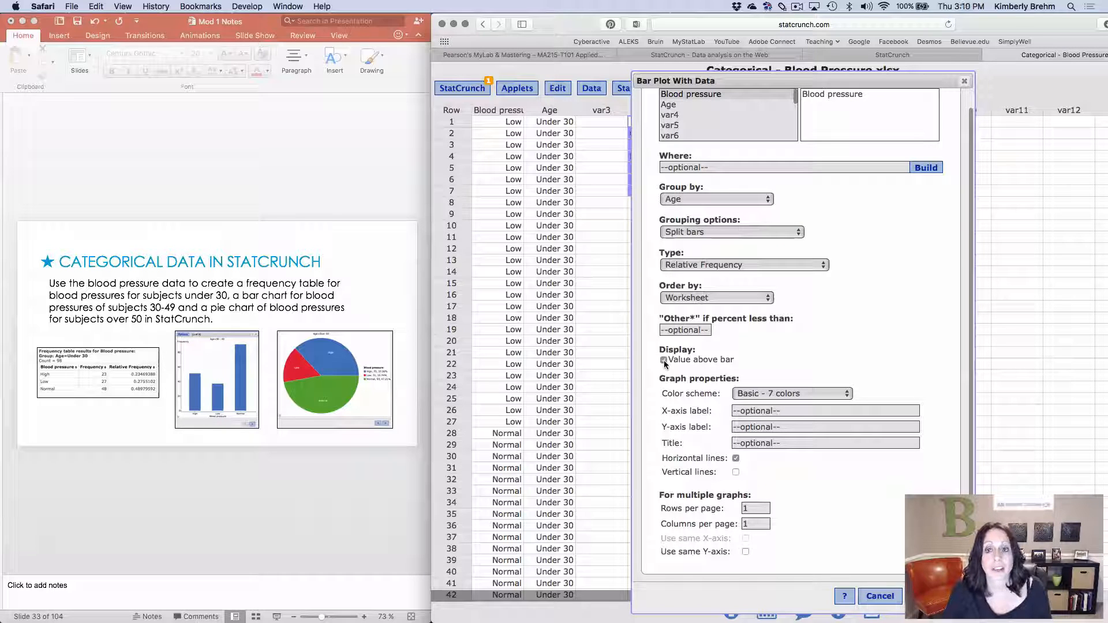
left_click(663, 360)
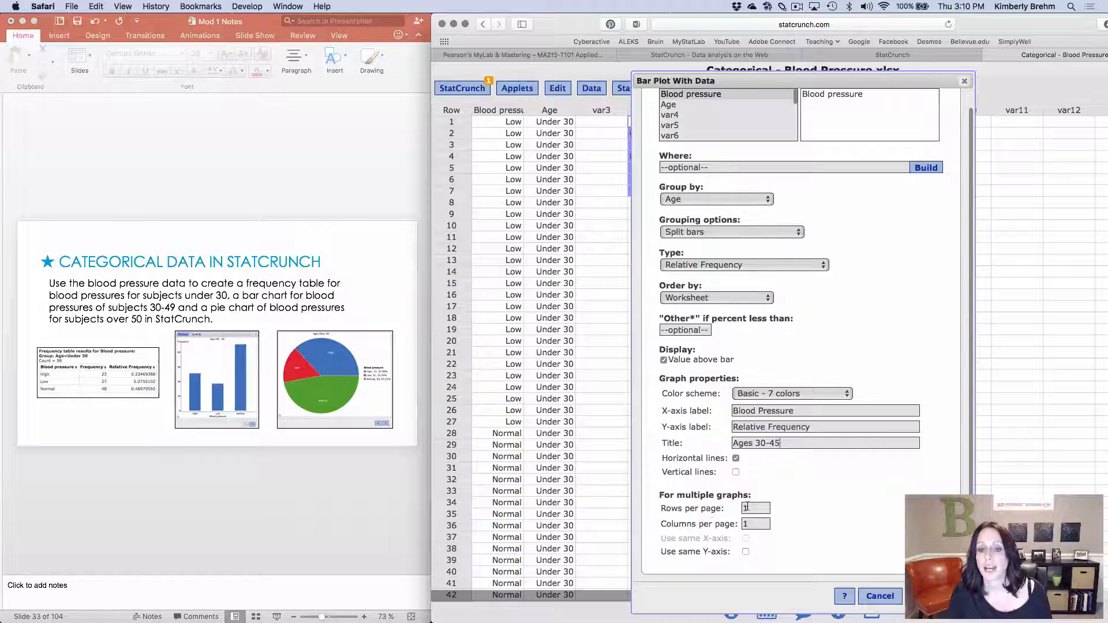
Step: Generate a separate bar graph for each age group and page through to the third graph
left_click(715, 232)
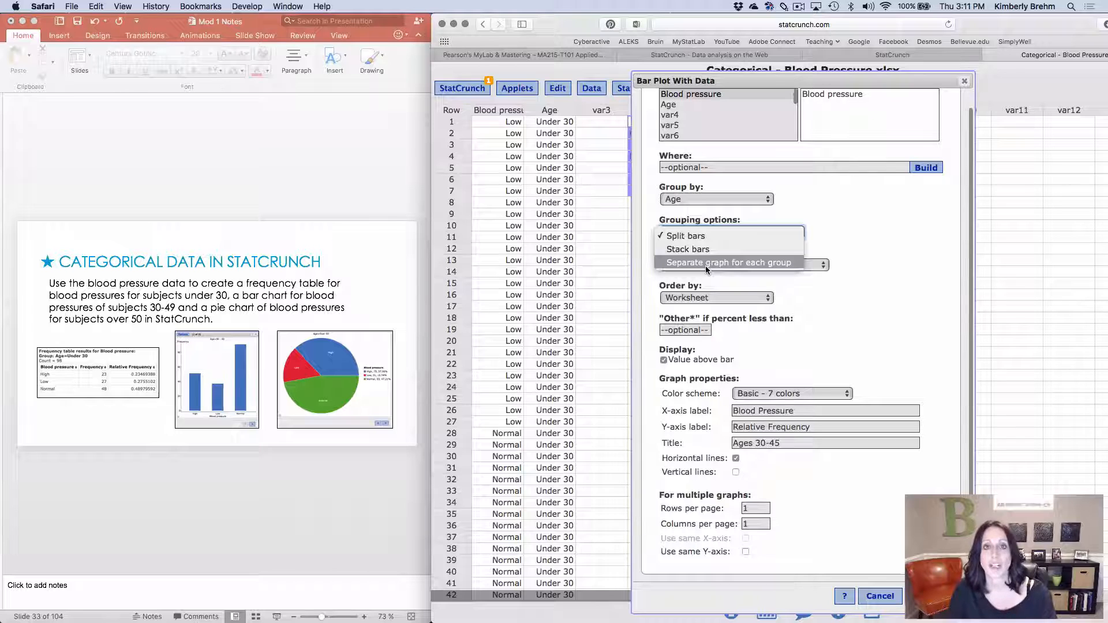
left_click(705, 266)
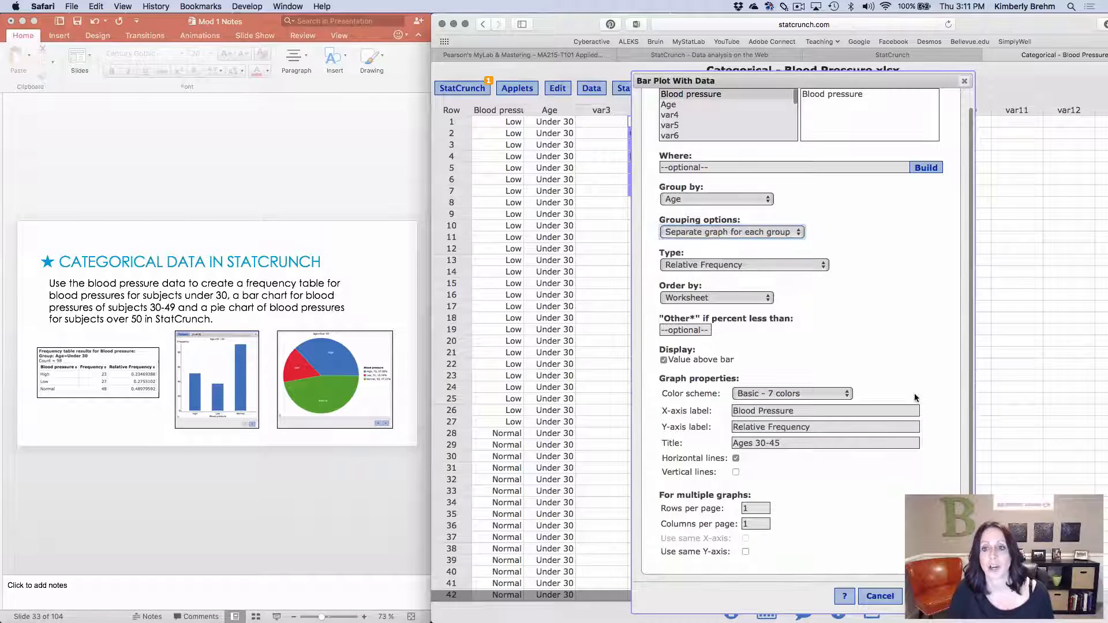
left_click(931, 596)
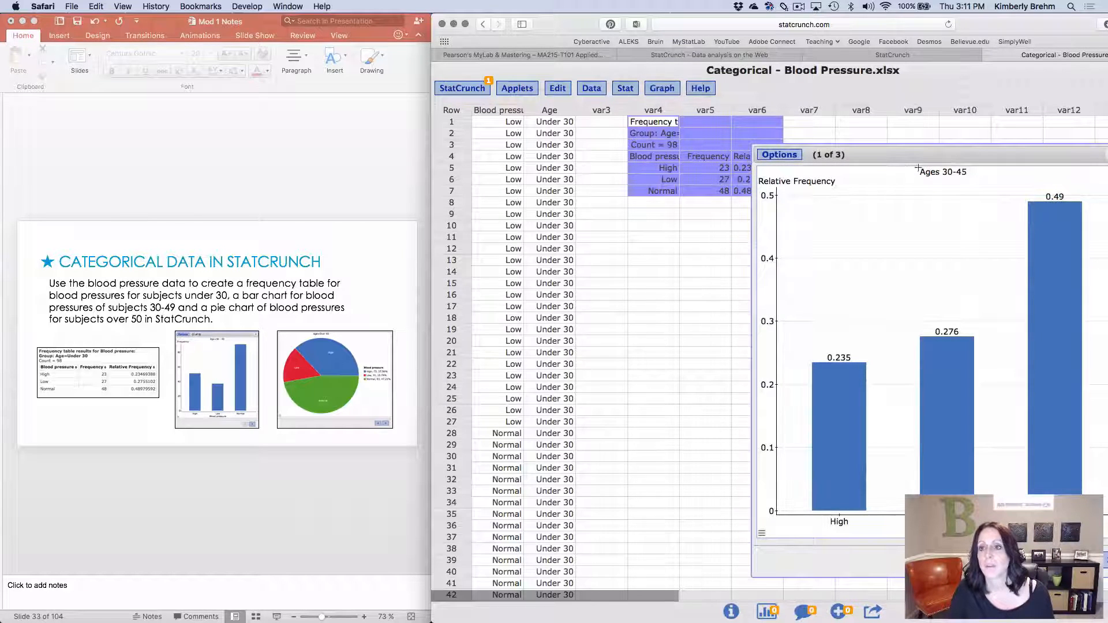
left_click_drag(924, 161, 717, 152)
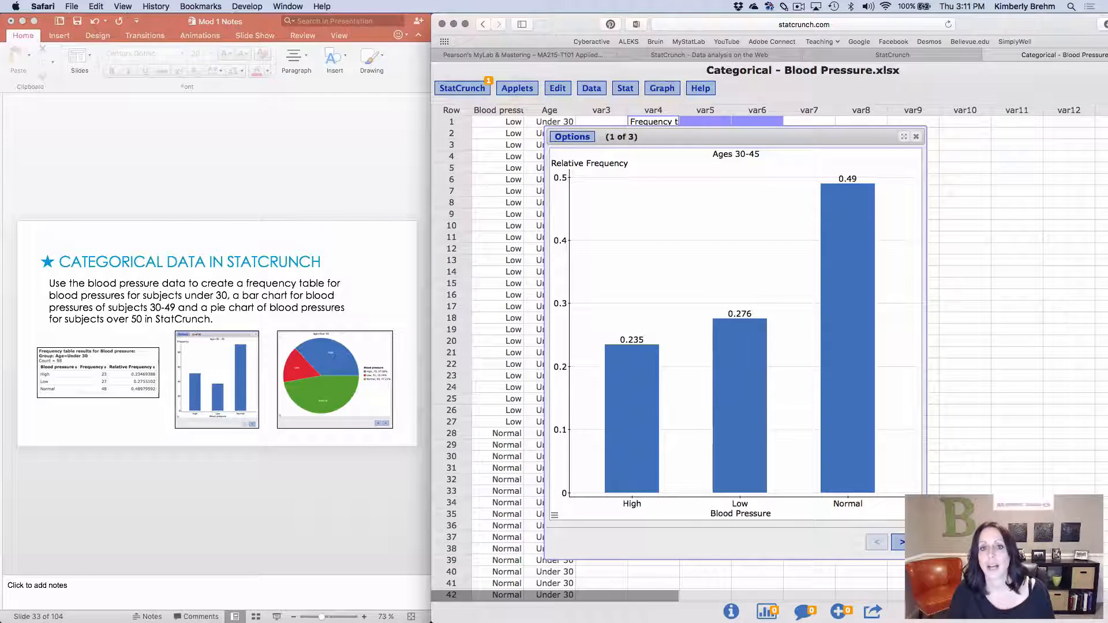
left_click(900, 542)
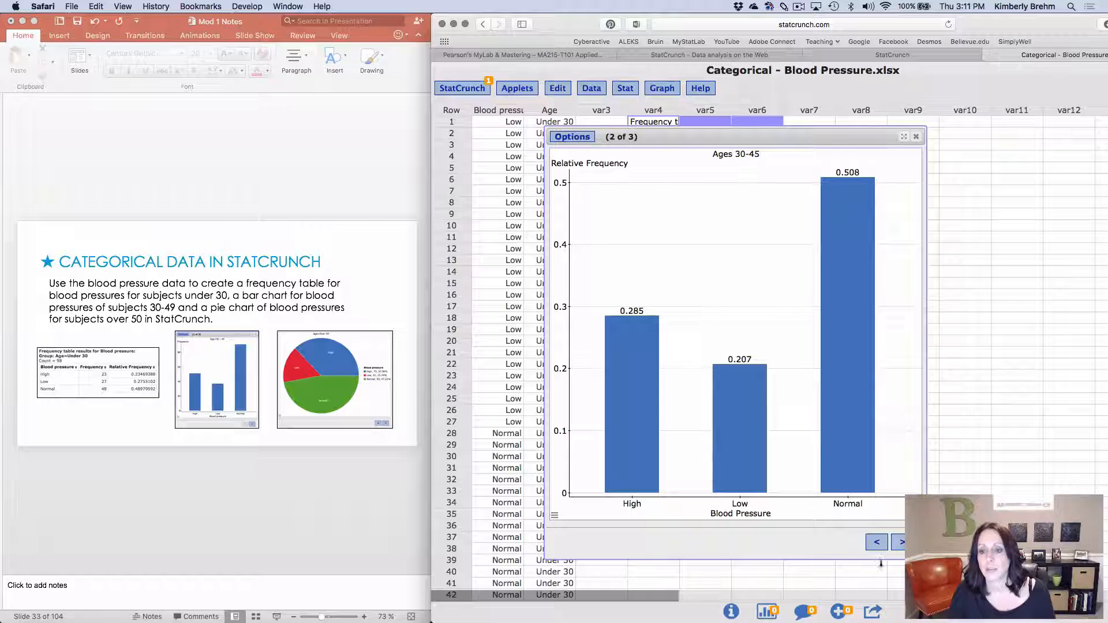
left_click(900, 542)
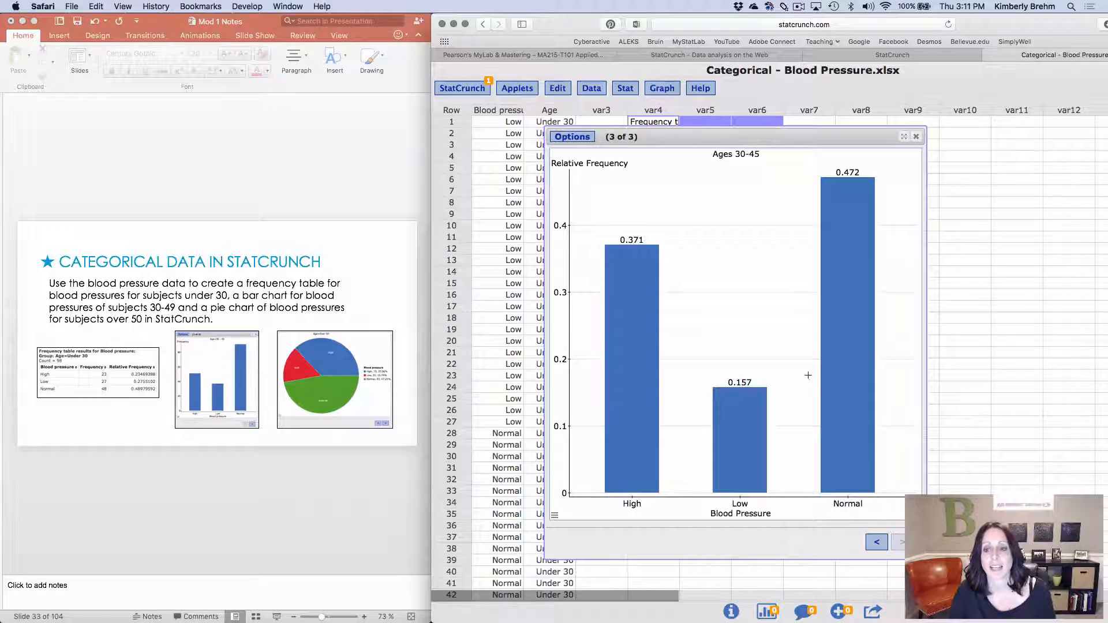
Step: Edit the bar plot to clear its custom title, and regenerate the graphs
left_click(573, 139)
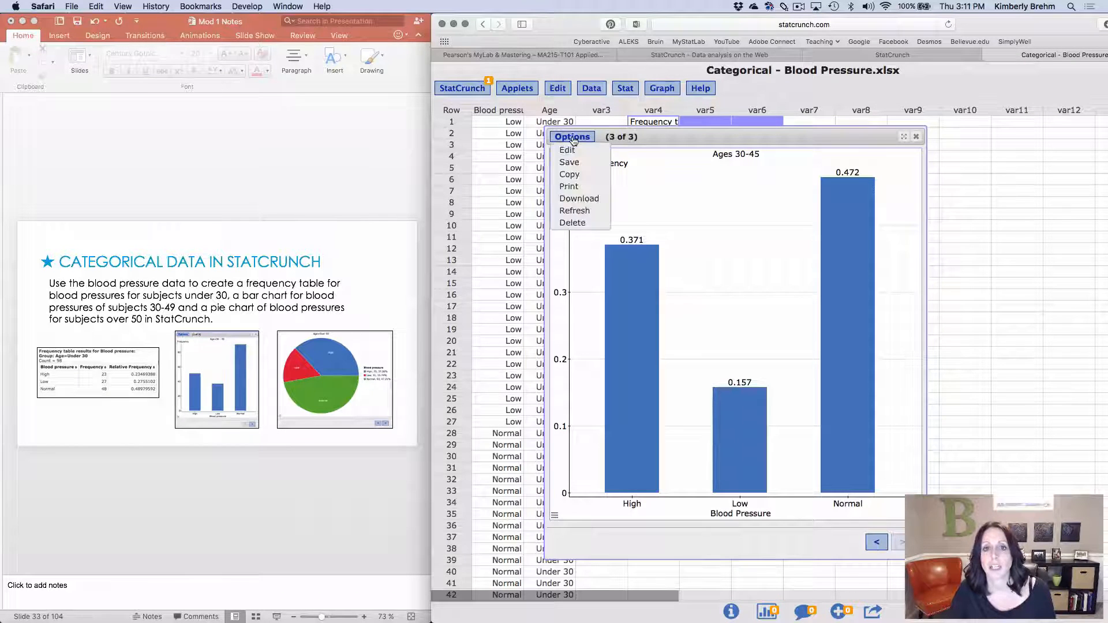
left_click(567, 150)
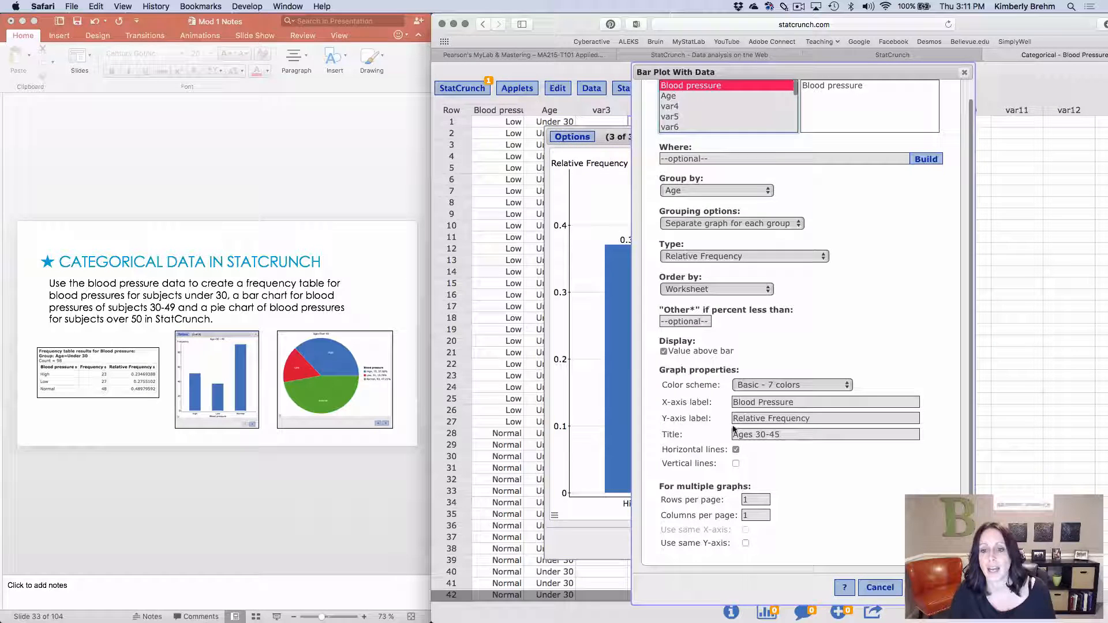
triple_click(773, 434)
key("BackSpace")
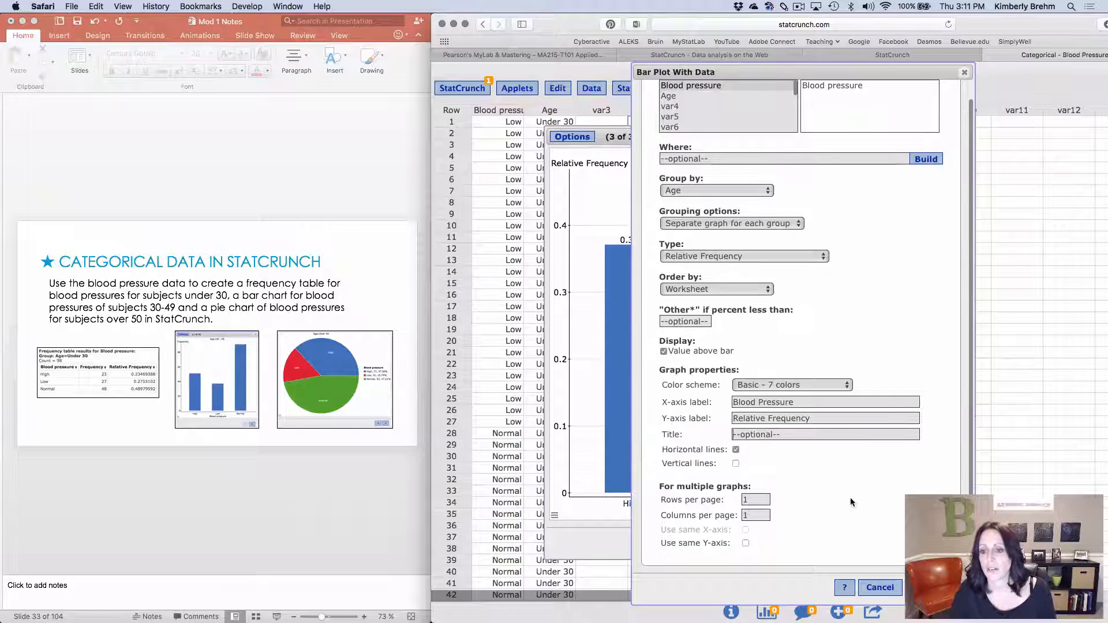
left_click(935, 587)
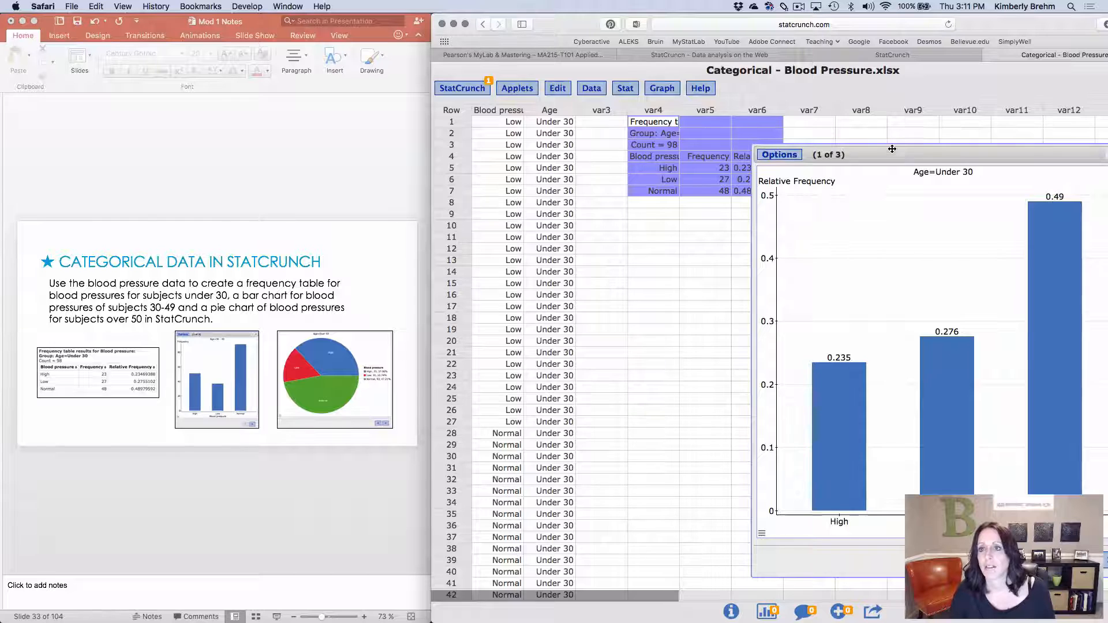
left_click_drag(892, 149, 739, 104)
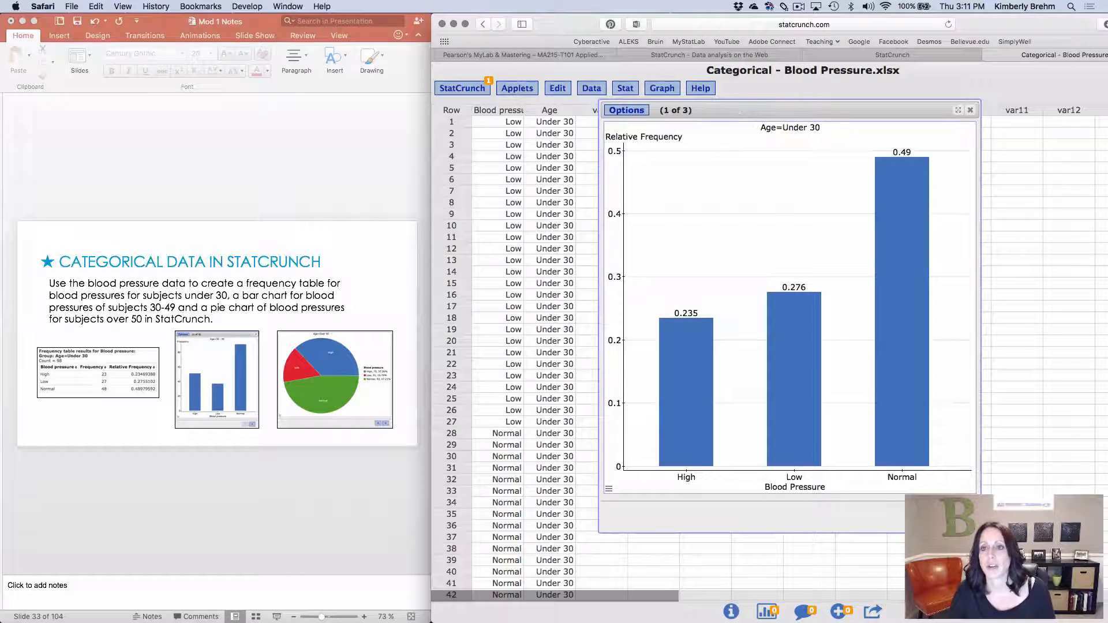
Step: Page through the age-group bar graphs to the 30 - 49 graph, and close the graph window after viewing it
key("Right")
key("Right")
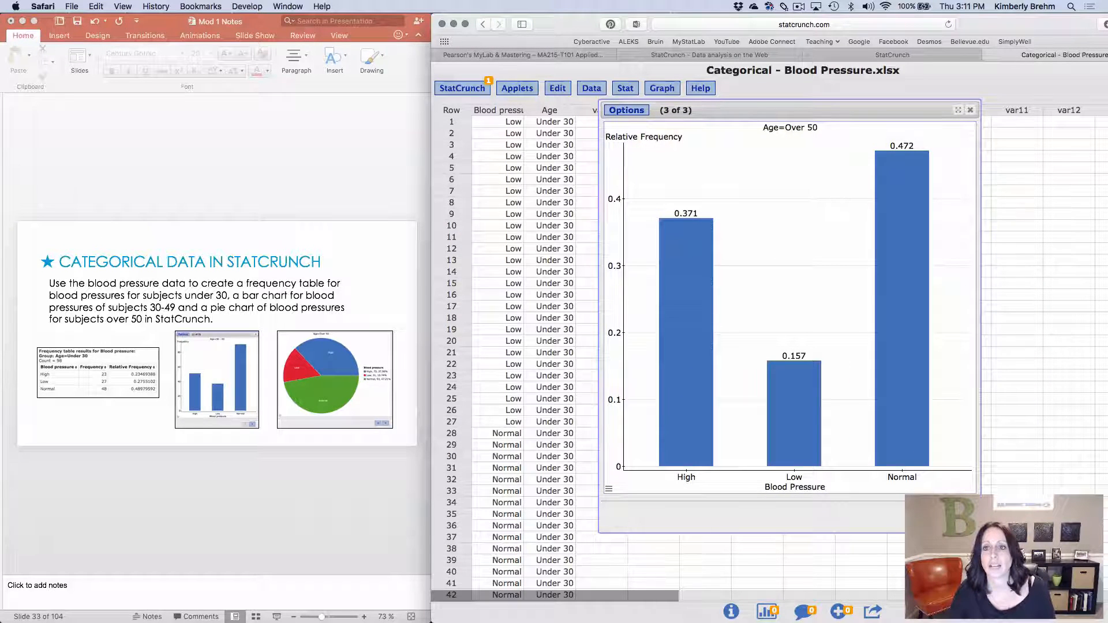
key("Left")
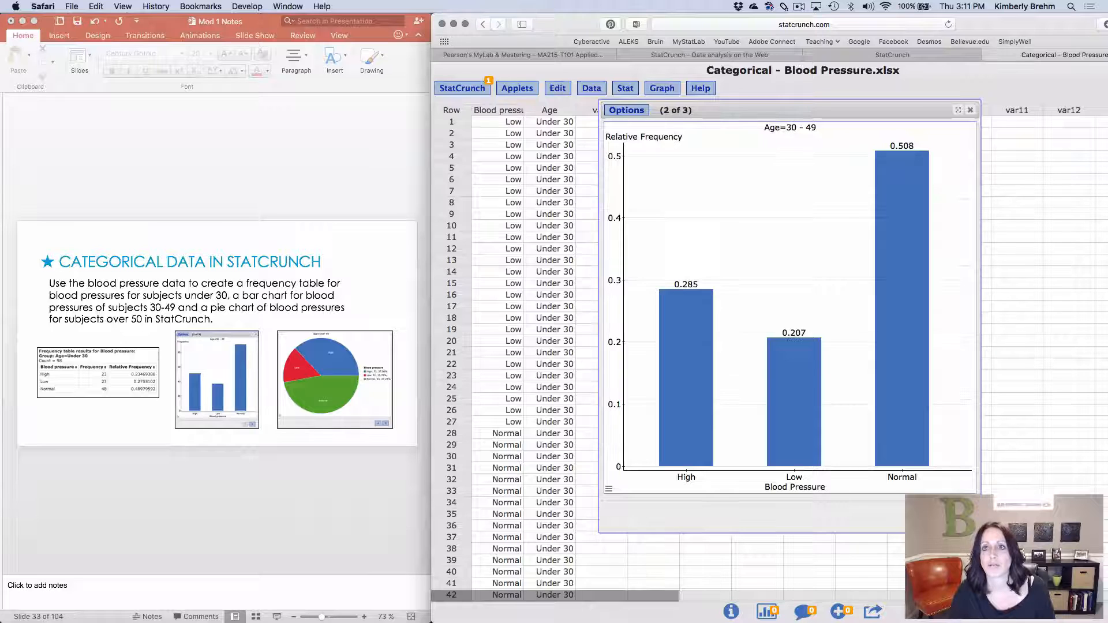
left_click(971, 111)
Step: Create pie charts with data from the Blood pressure column, grouped by Age, and display the Over 50 chart
left_click(669, 90)
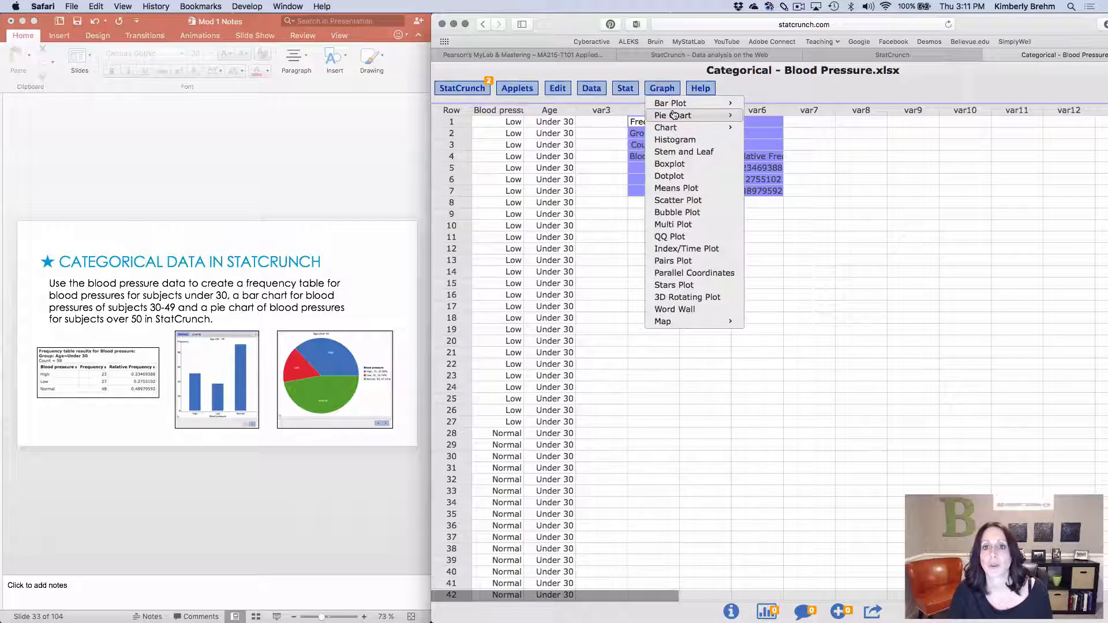
mouse_move(673, 115)
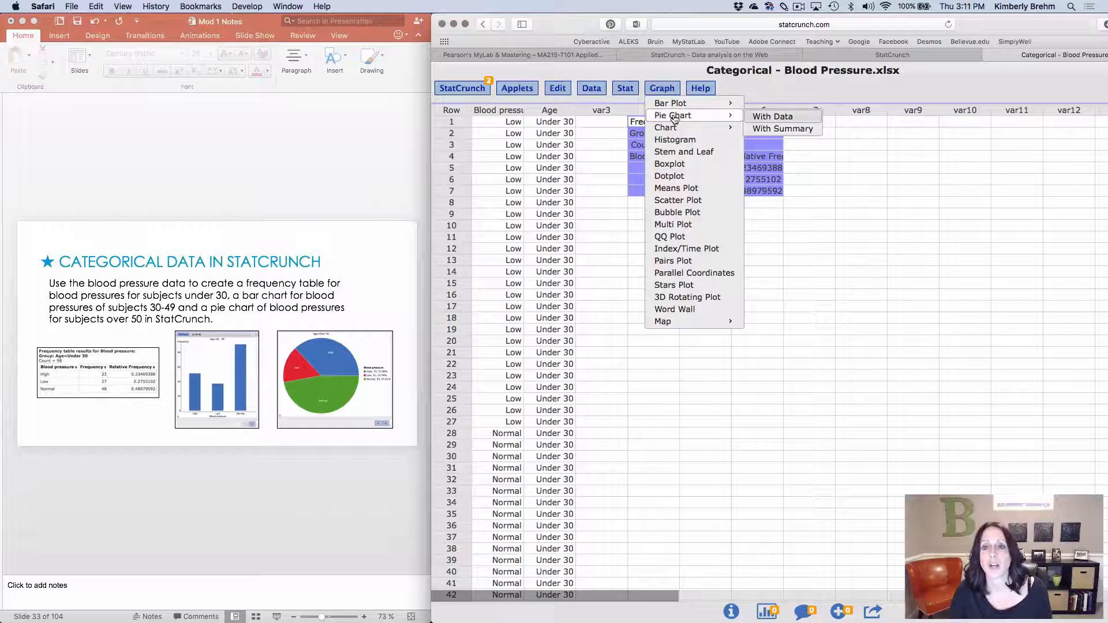
left_click(777, 117)
left_click(681, 114)
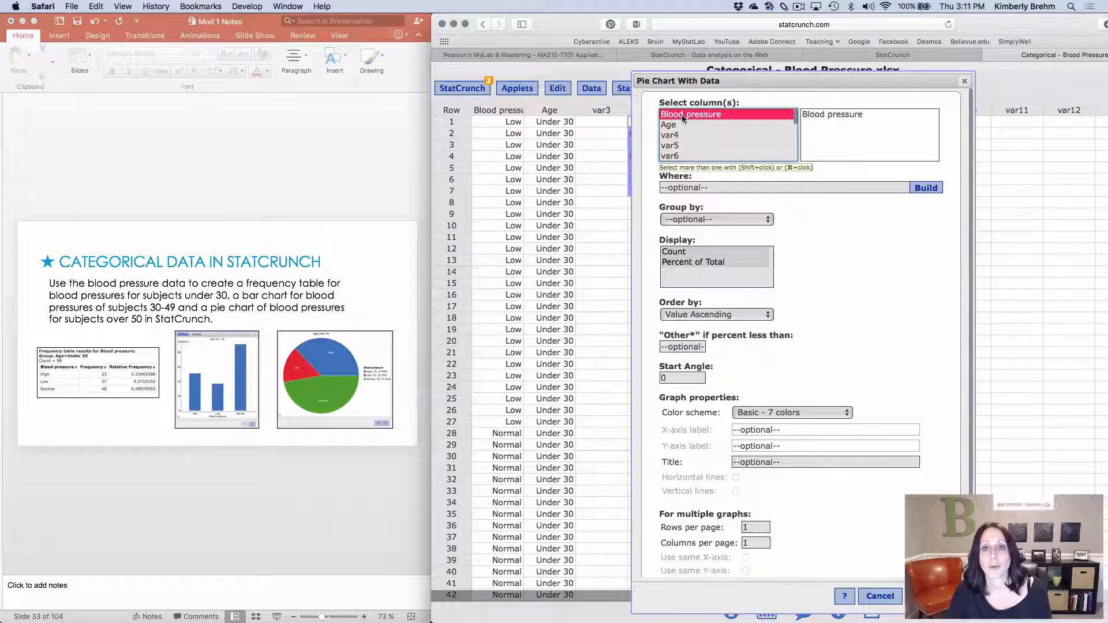
left_click(695, 221)
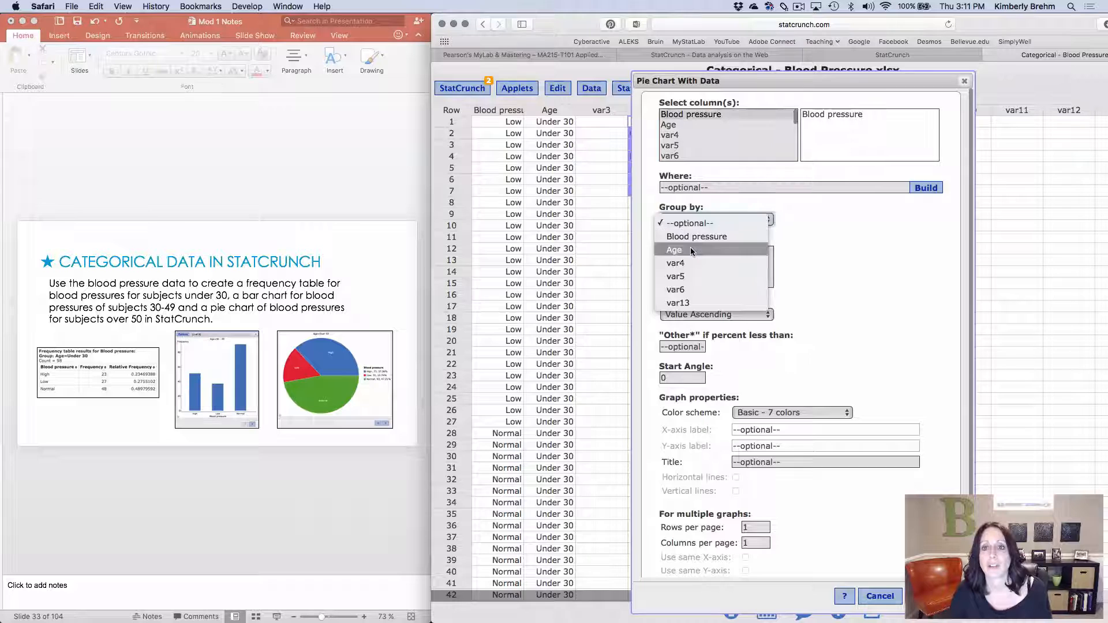
left_click(690, 247)
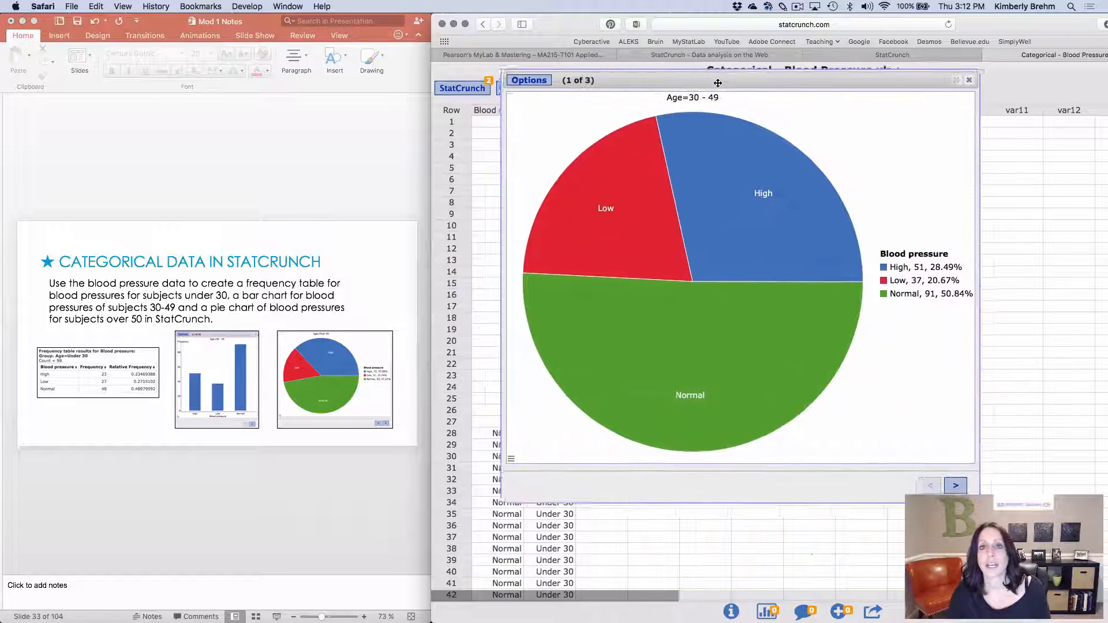
left_click(953, 486)
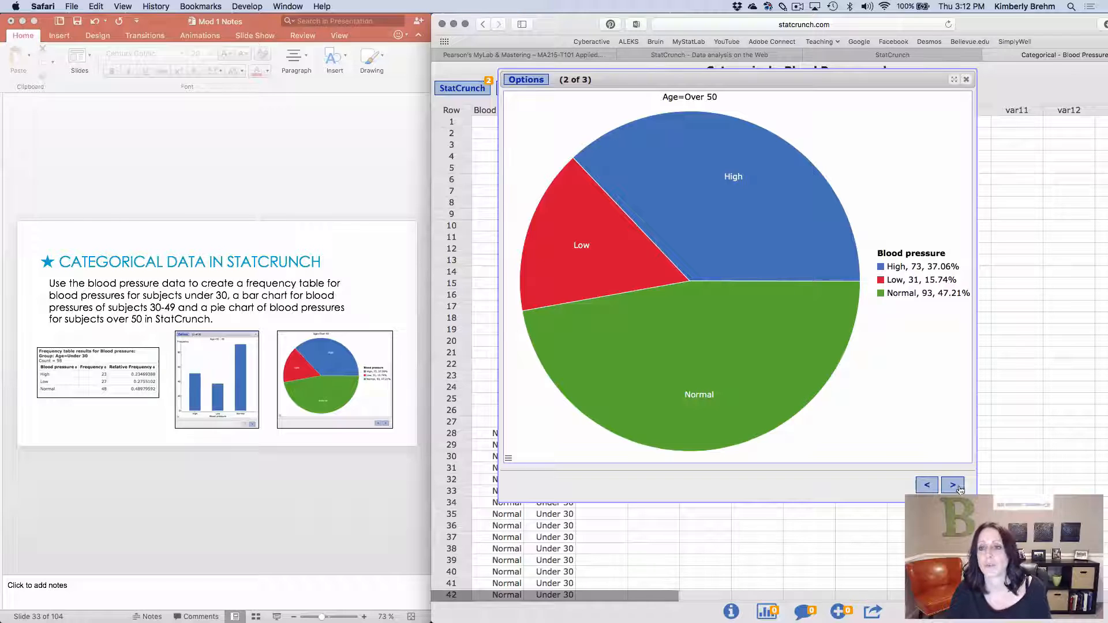